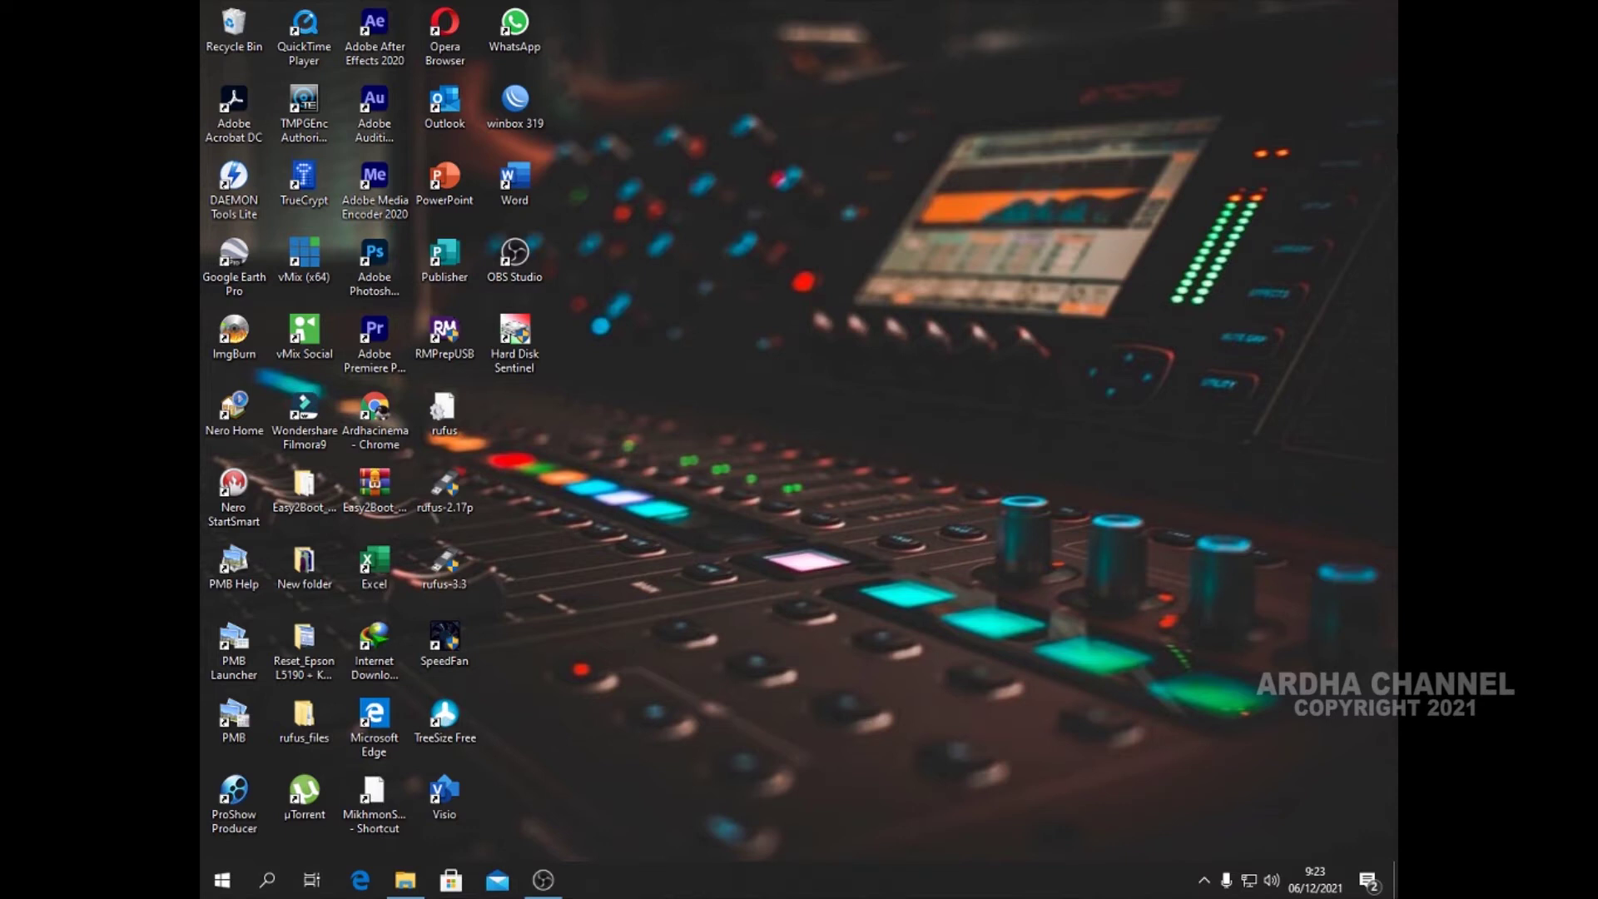
pyautogui.rightClick(743, 194)
pyautogui.click(794, 247)
pyautogui.rightClick(786, 239)
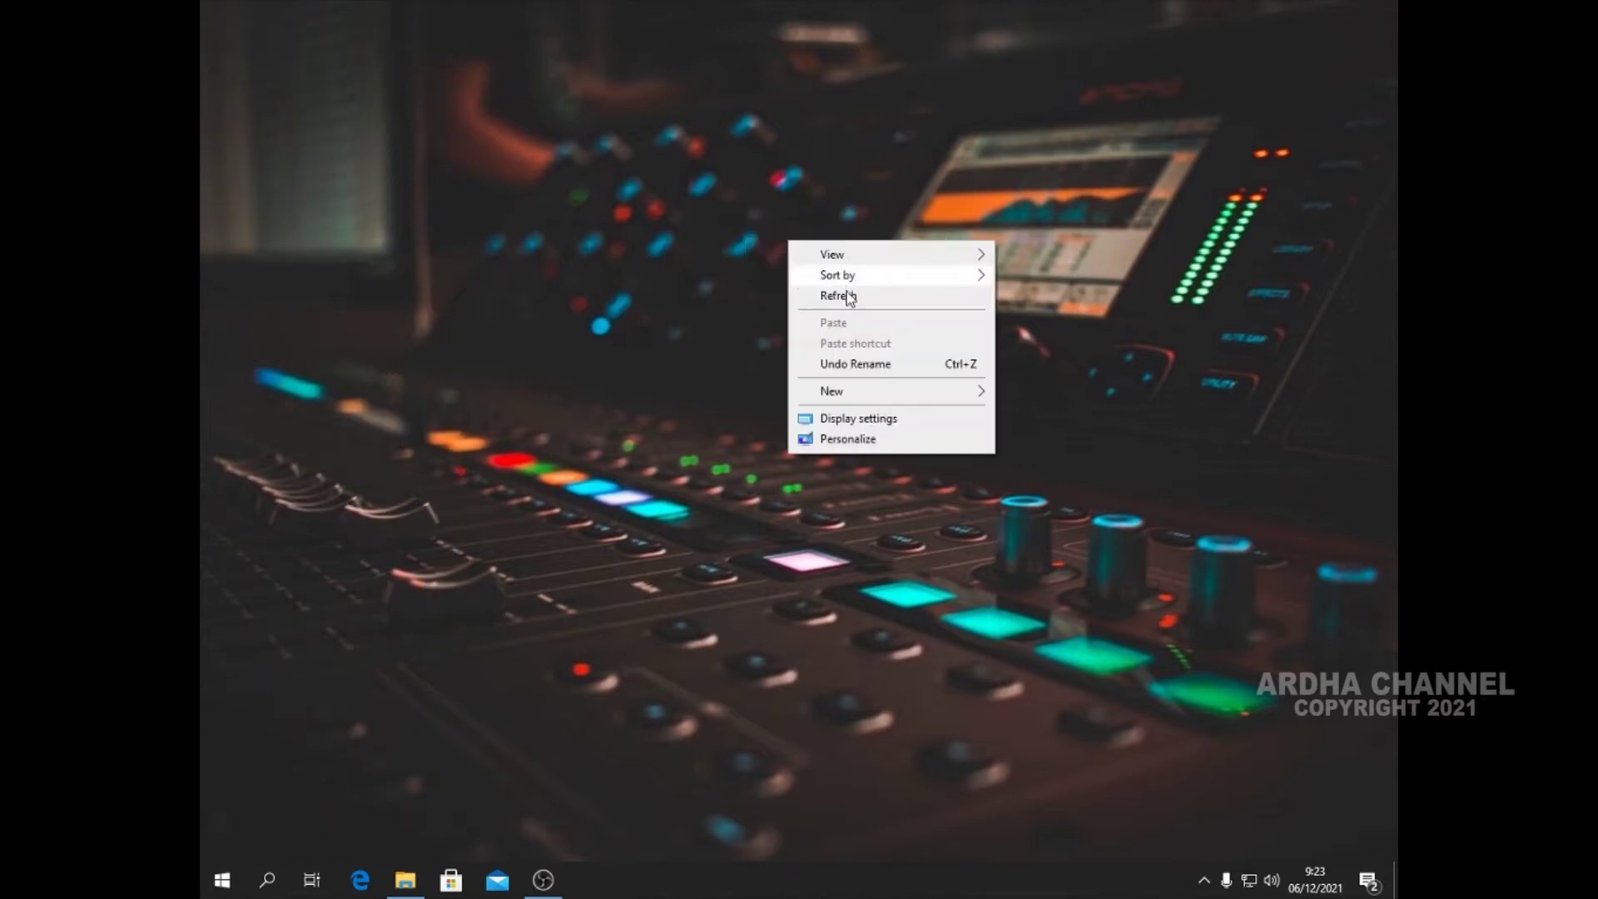
pyautogui.click(841, 292)
pyautogui.rightClick(822, 233)
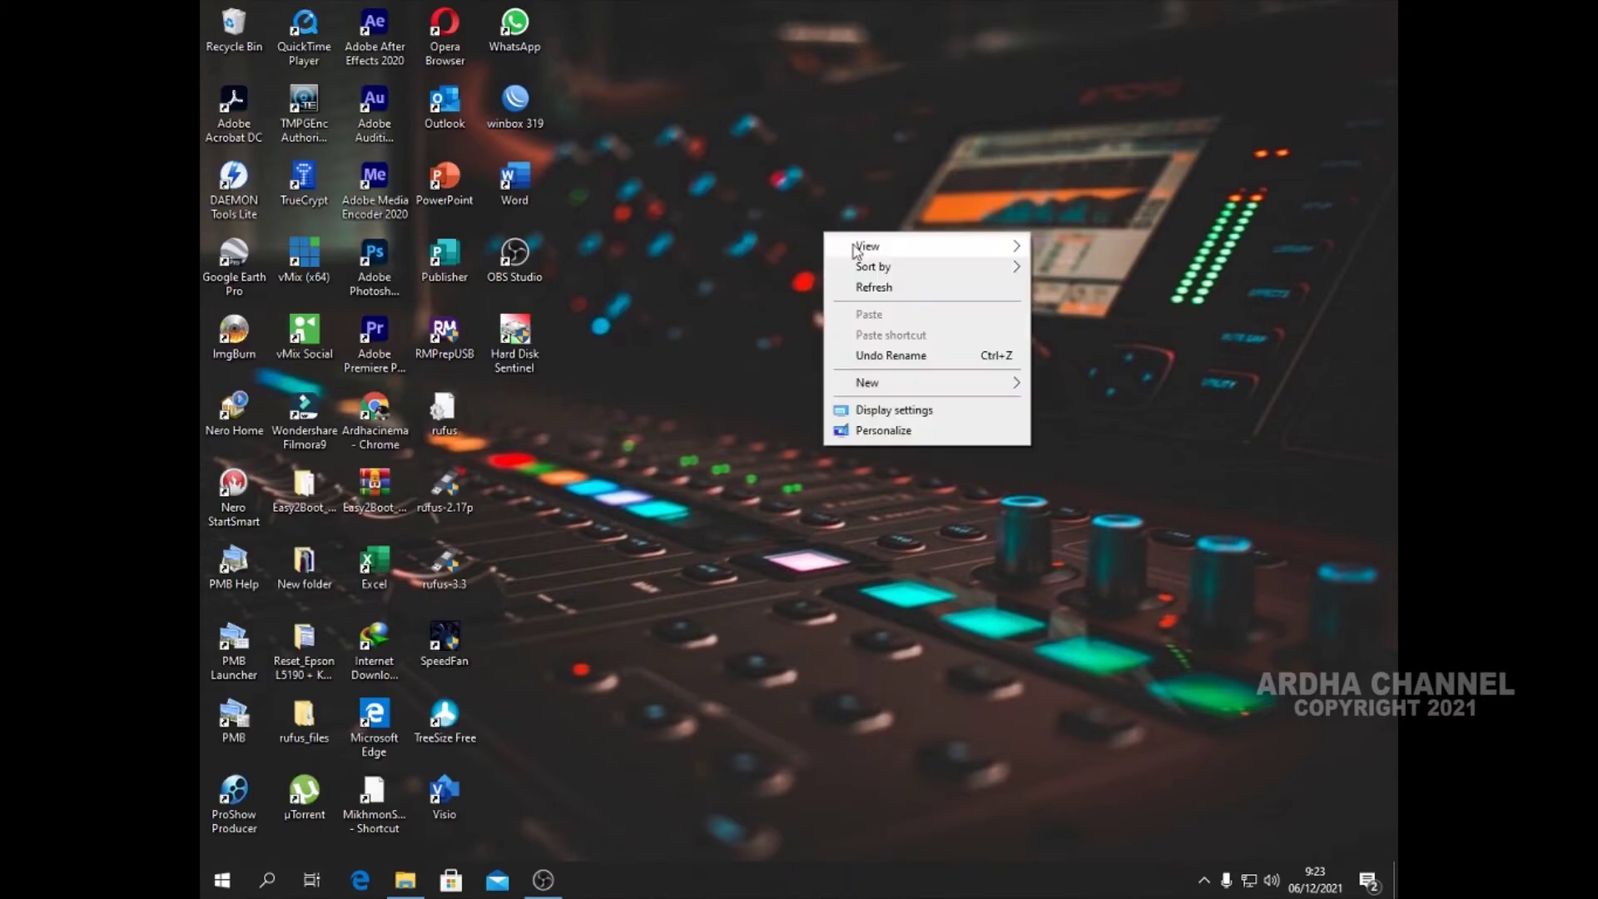
pyautogui.click(866, 282)
pyautogui.rightClick(861, 271)
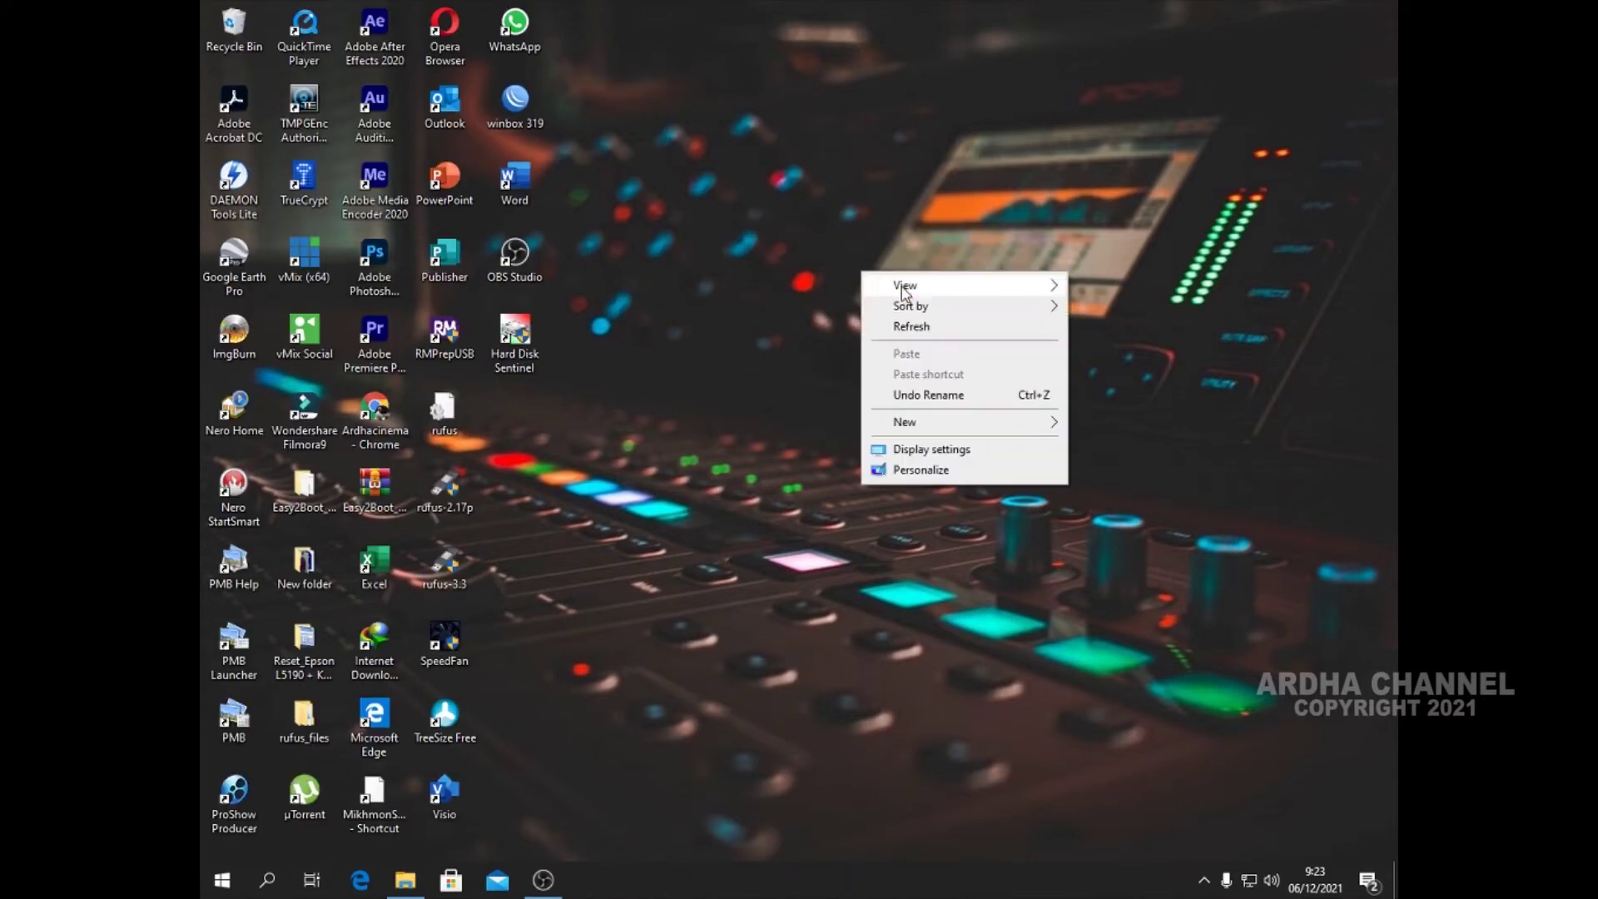
pyautogui.click(925, 329)
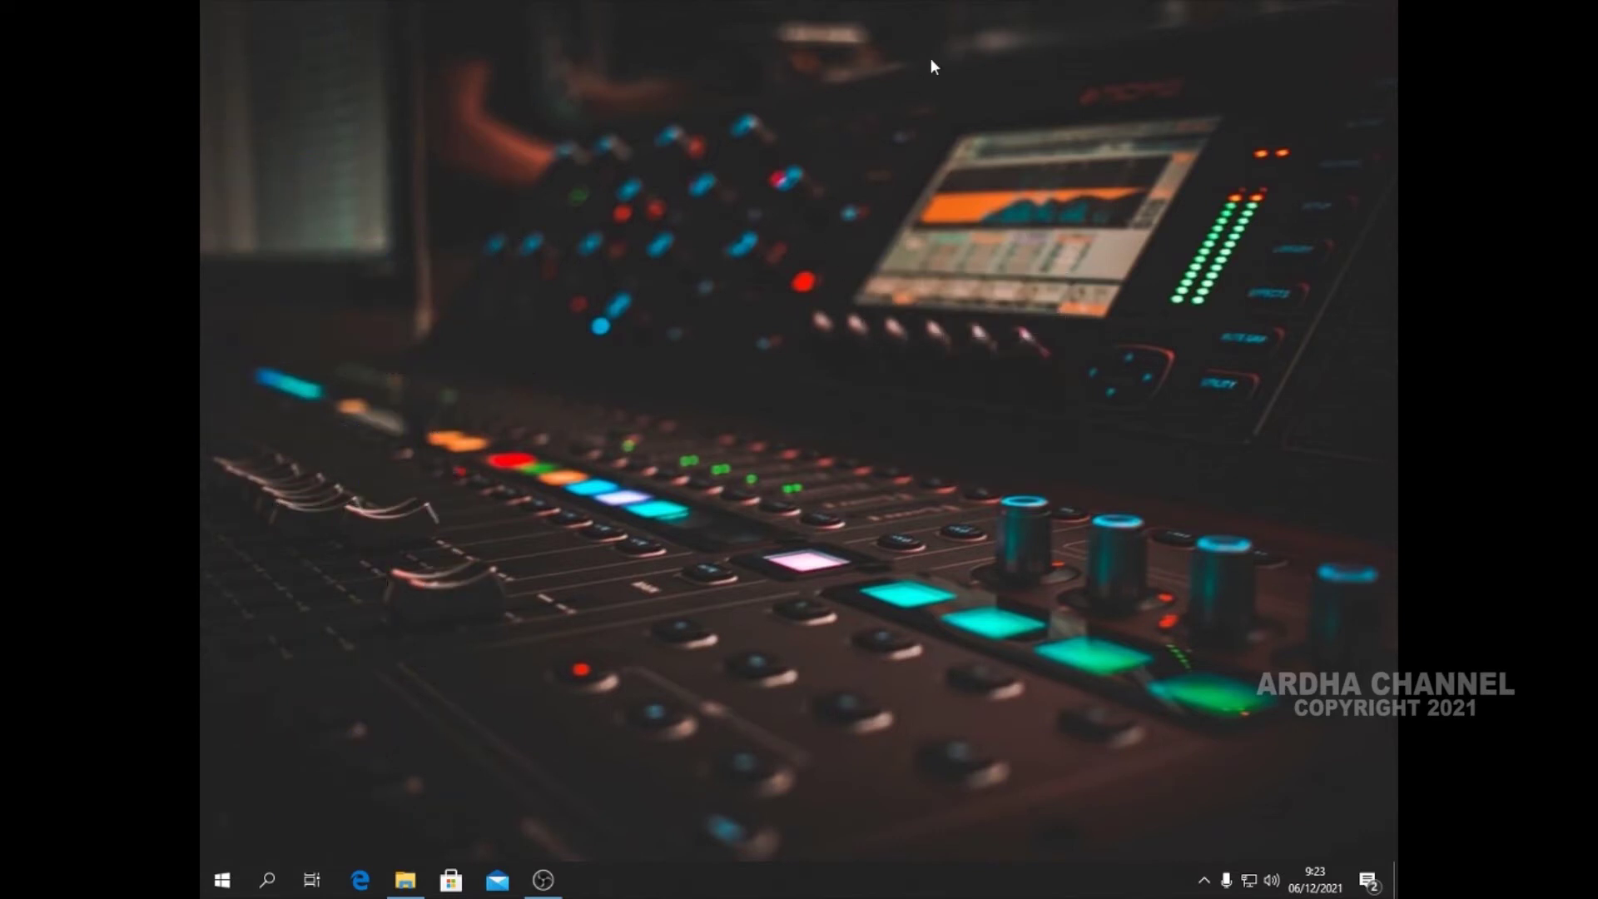
pyautogui.rightClick(859, 287)
pyautogui.click(941, 345)
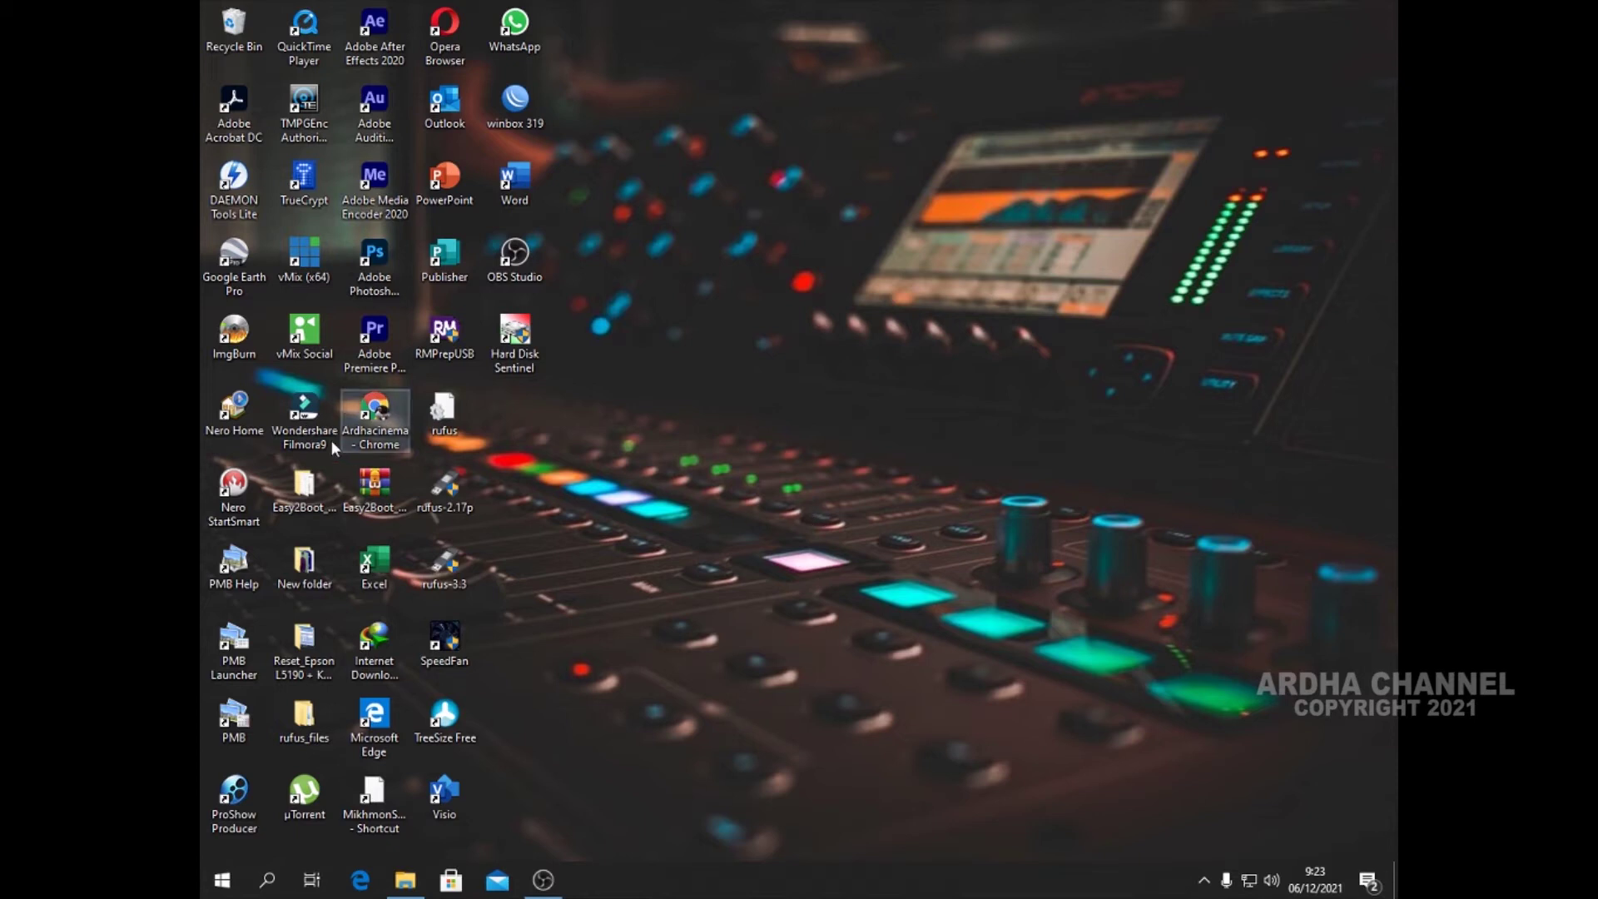
# Launch Wondershare Filmora9 and open the recent VE Project 1 dated 06/12/2021 09:17 AM.
pyautogui.click(315, 427)
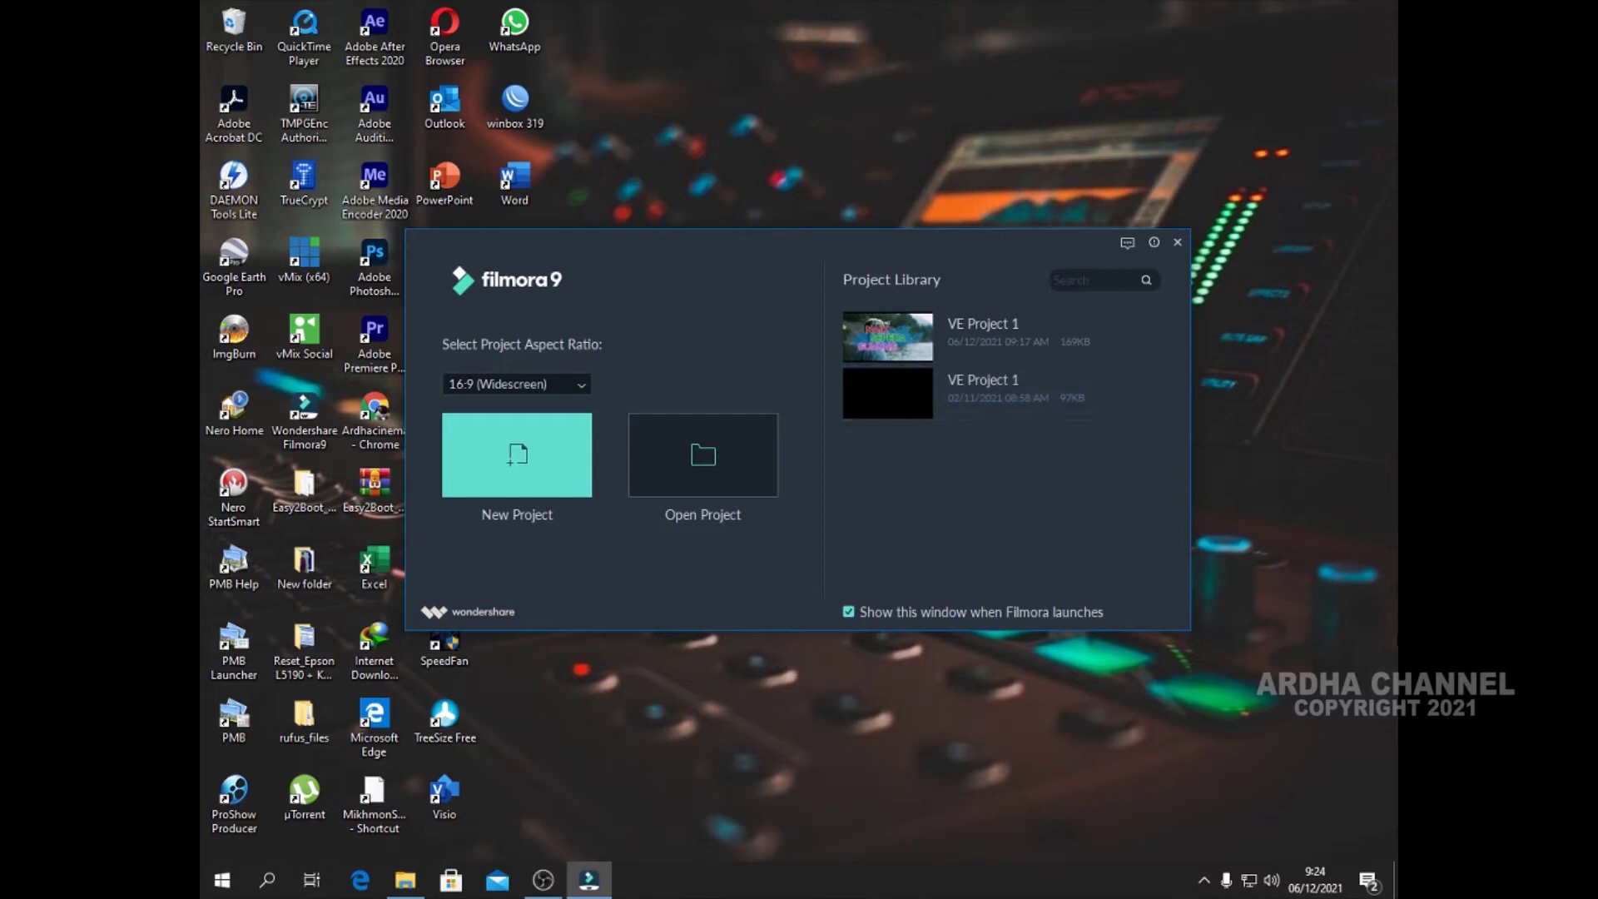
pyautogui.moveTo(653, 253); pyautogui.dragTo(656, 208)
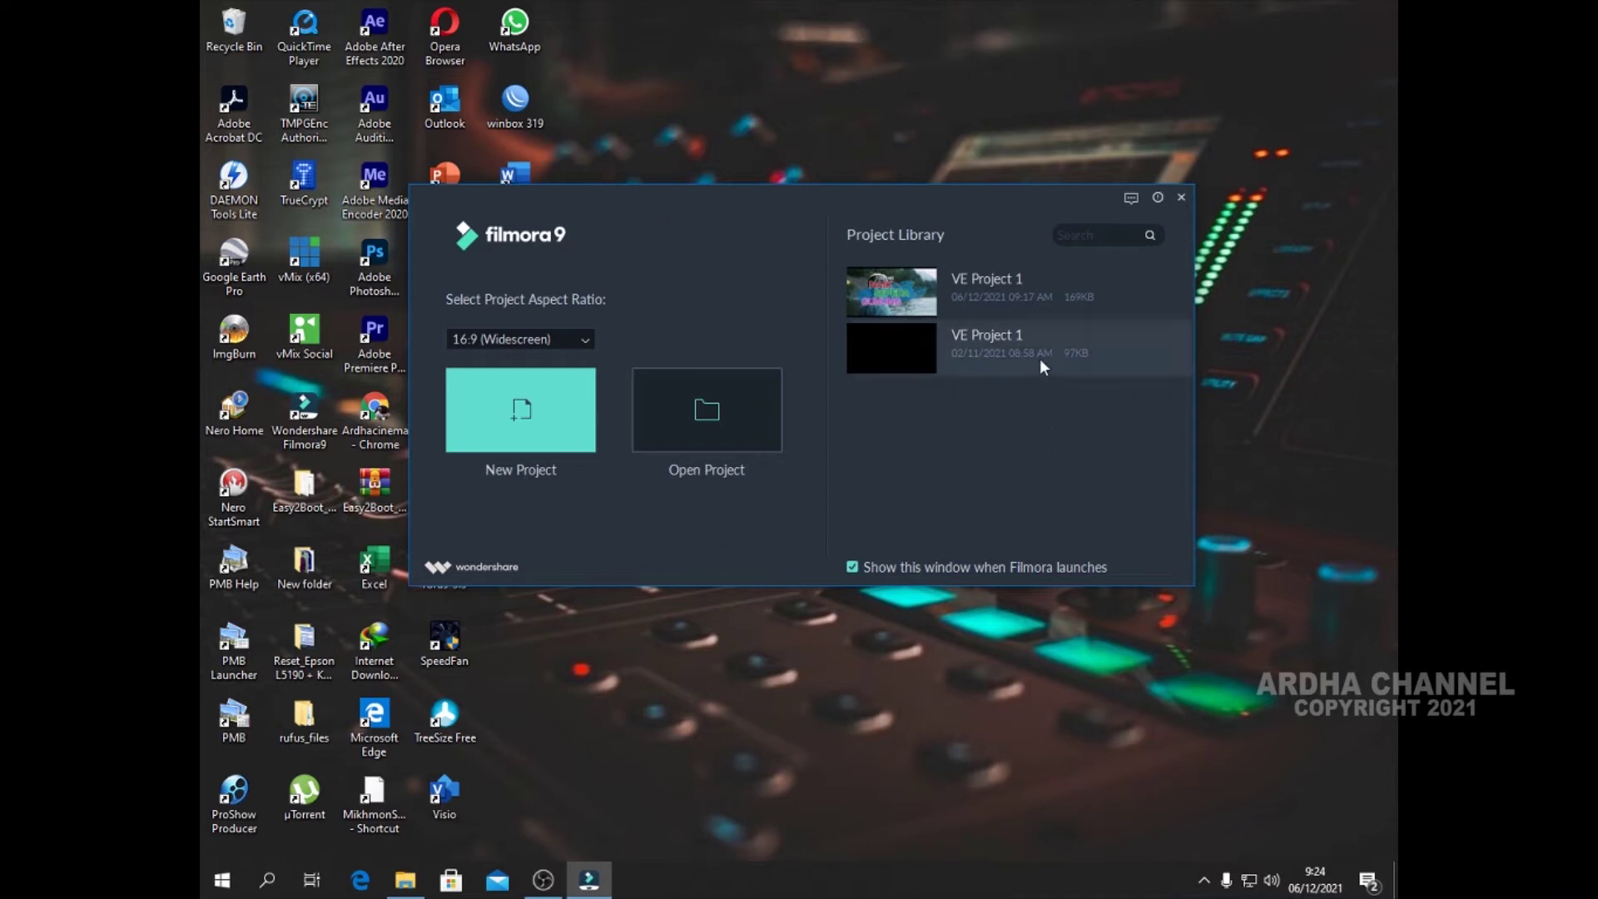
pyautogui.doubleClick(1013, 293)
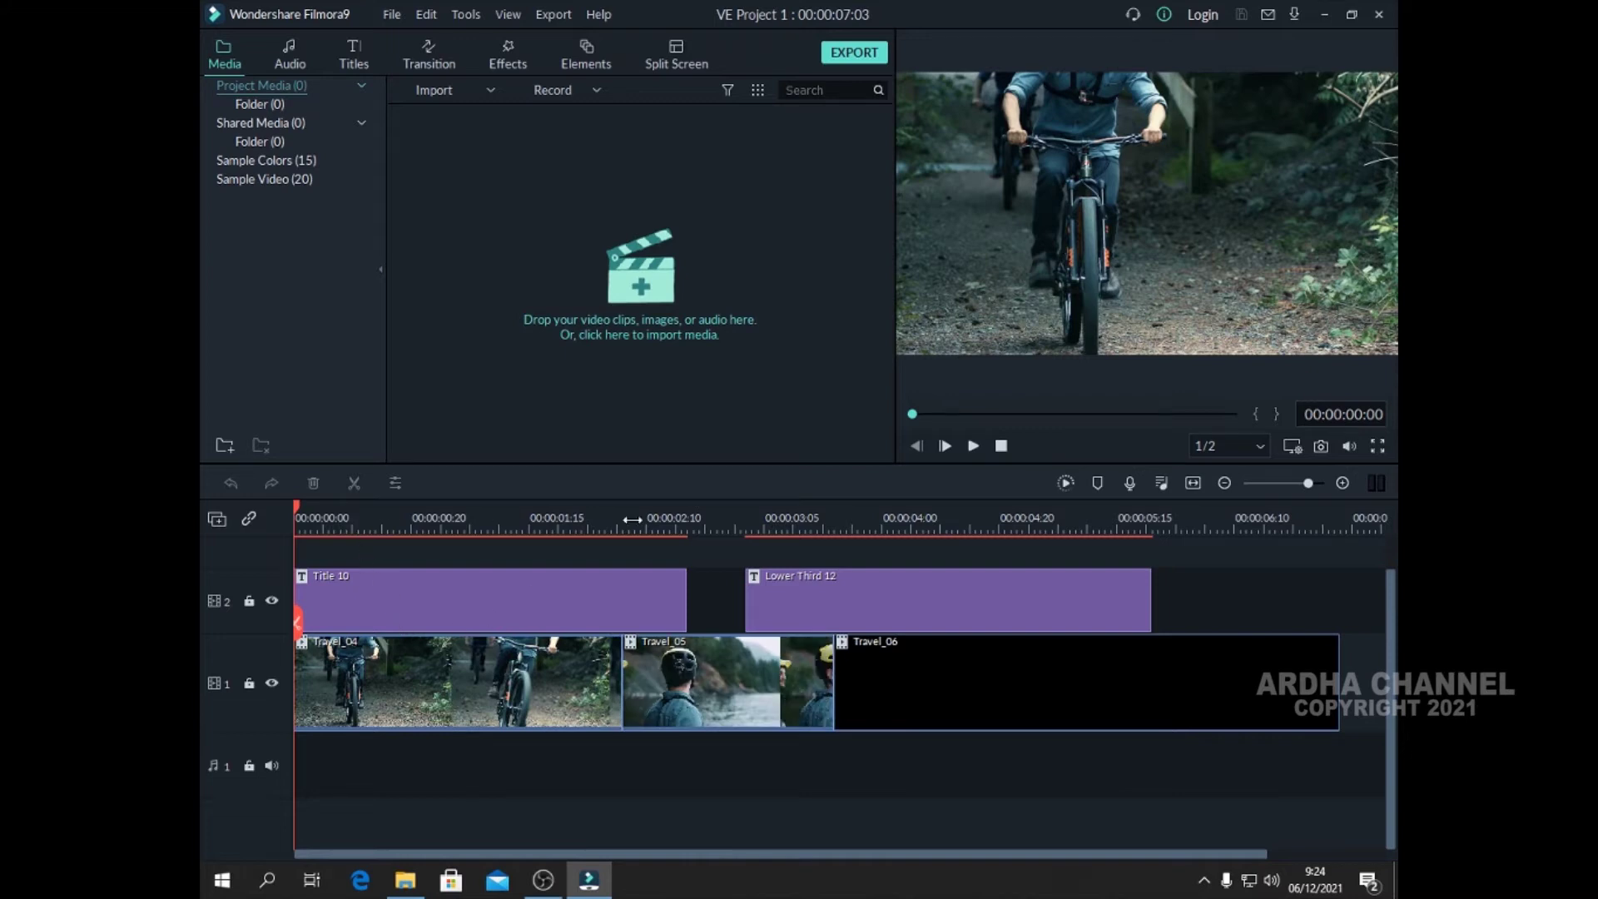
# Fit all the clips in the timeline view and play the project through from the beginning.
pyautogui.click(1305, 484)
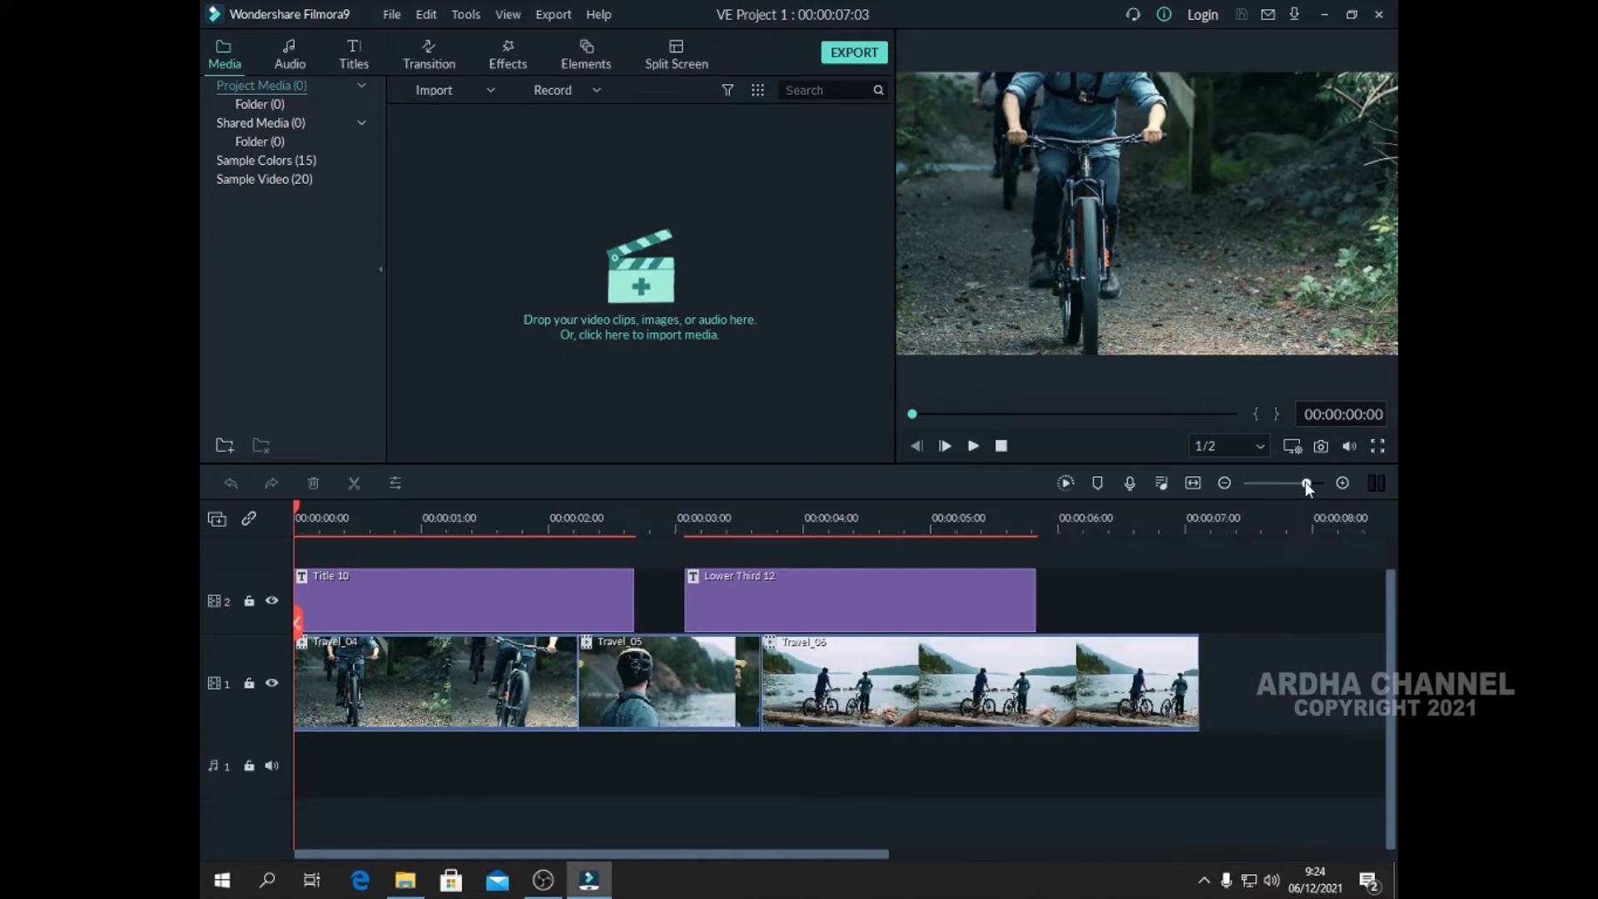
pyautogui.moveTo(1303, 481); pyautogui.dragTo(1306, 481)
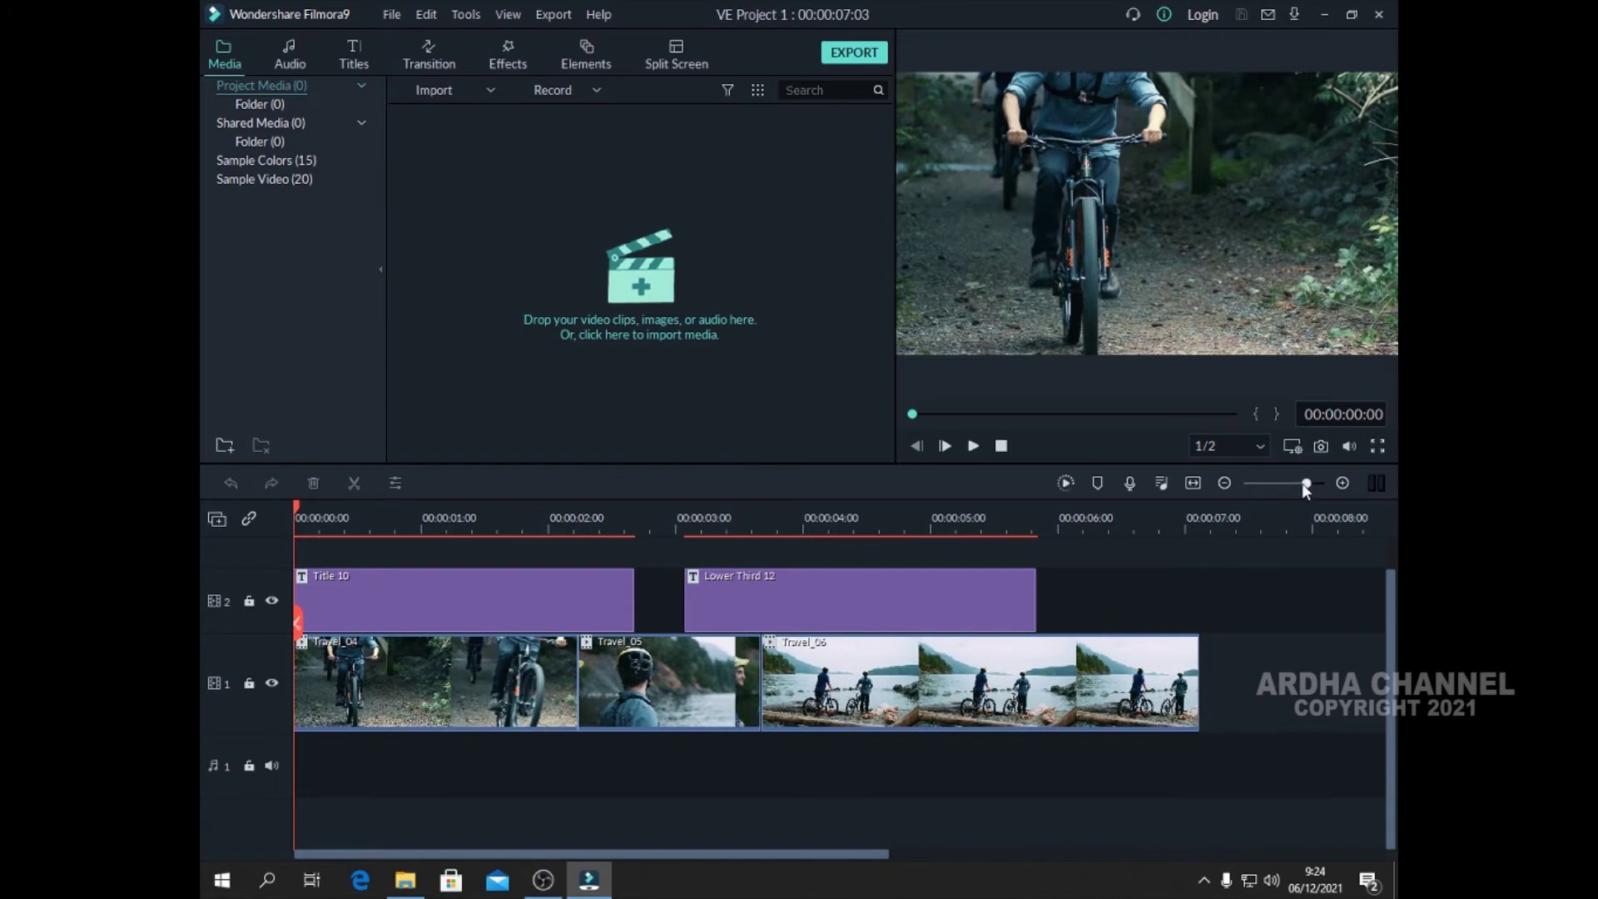
pyautogui.click(973, 445)
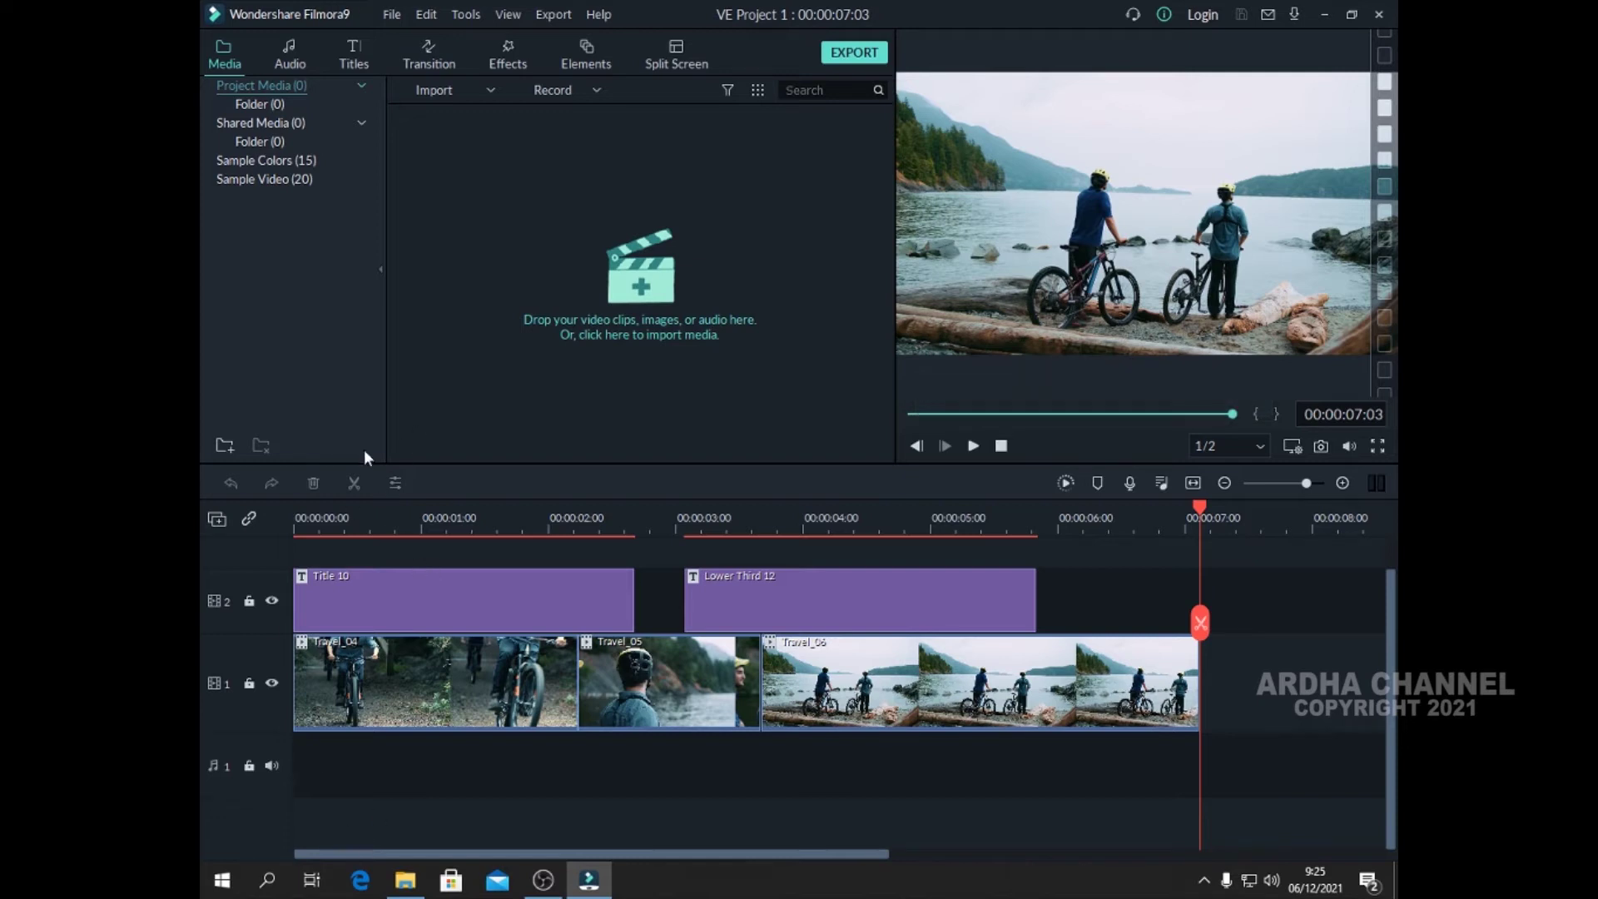
# Add the Young & Bright song "Feet on Wood - Whistling All The Way Down" to audio track 1 at the start of the timeline.
pyautogui.click(283, 57)
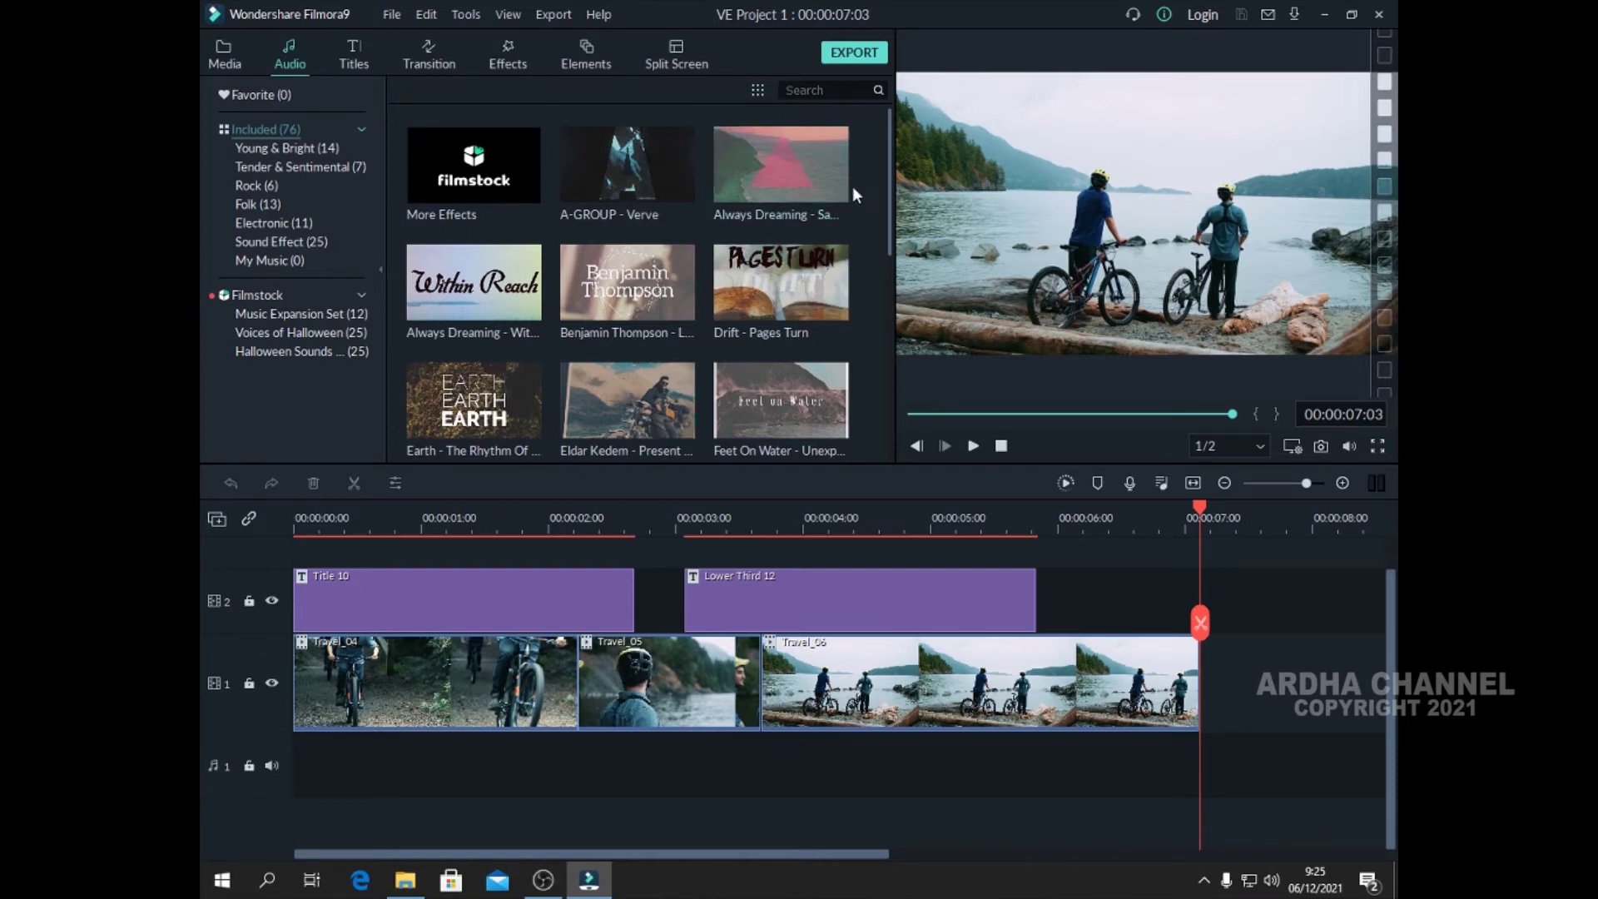
pyautogui.moveTo(891, 143)
pyautogui.mouseDown()
pyautogui.moveTo(887, 406)
pyautogui.moveTo(908, 155)
pyautogui.mouseUp()
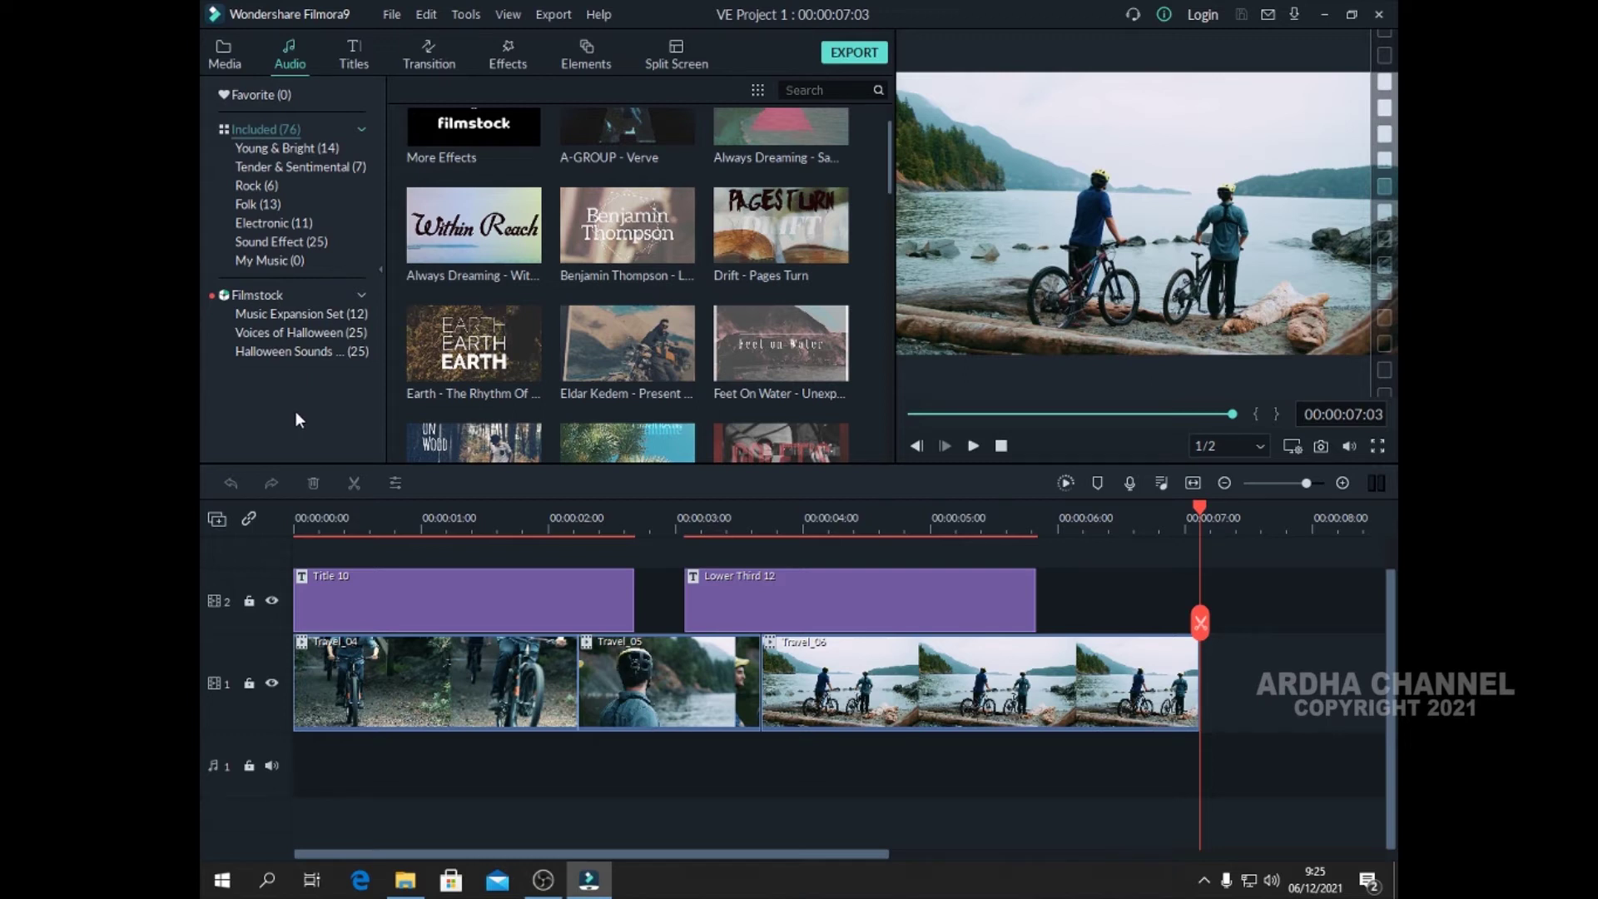
pyautogui.click(288, 150)
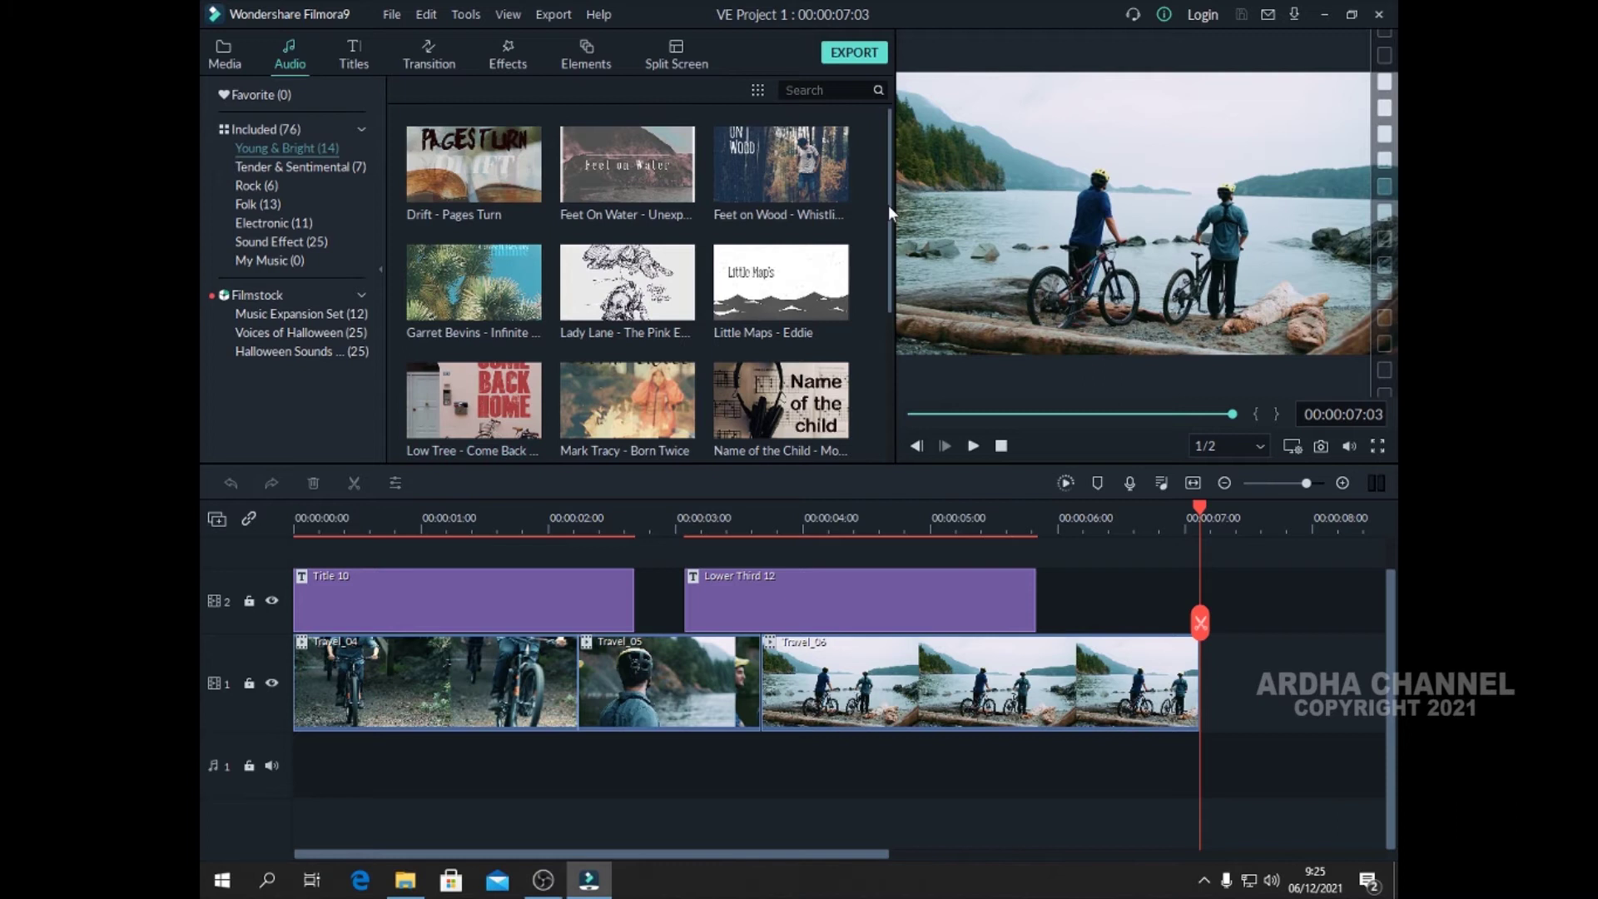
pyautogui.moveTo(511, 280)
pyautogui.moveTo(820, 176)
pyautogui.moveTo(527, 178)
pyautogui.moveTo(812, 180); pyautogui.dragTo(288, 765)
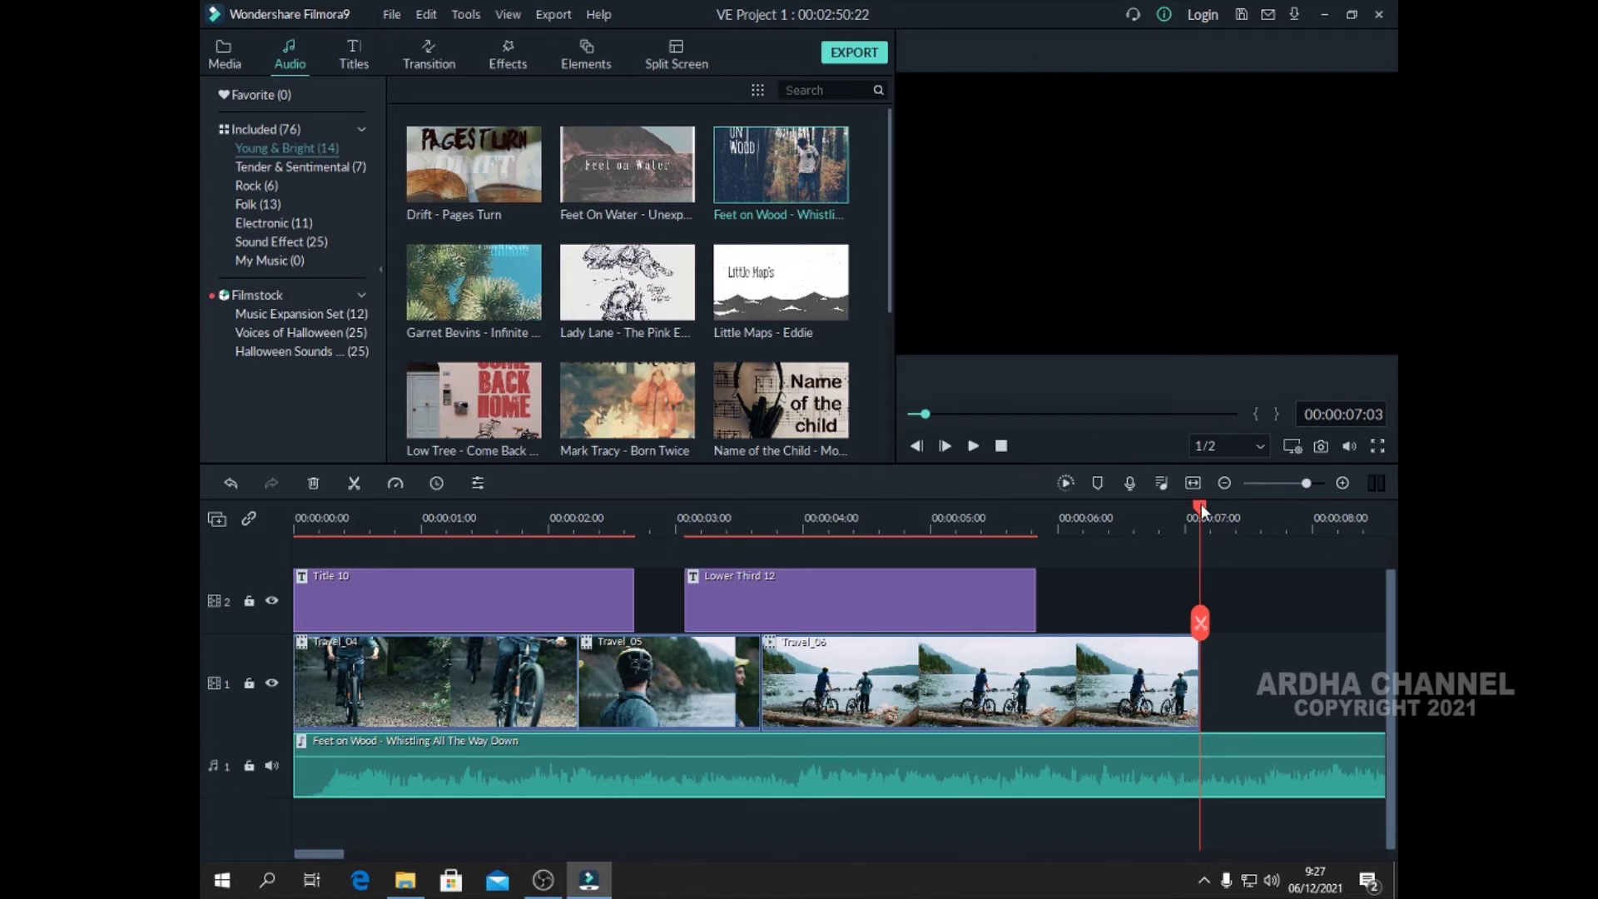
# Play the project from the beginning to check the video with the added music, then stop playback.
pyautogui.moveTo(1201, 503); pyautogui.dragTo(1169, 506)
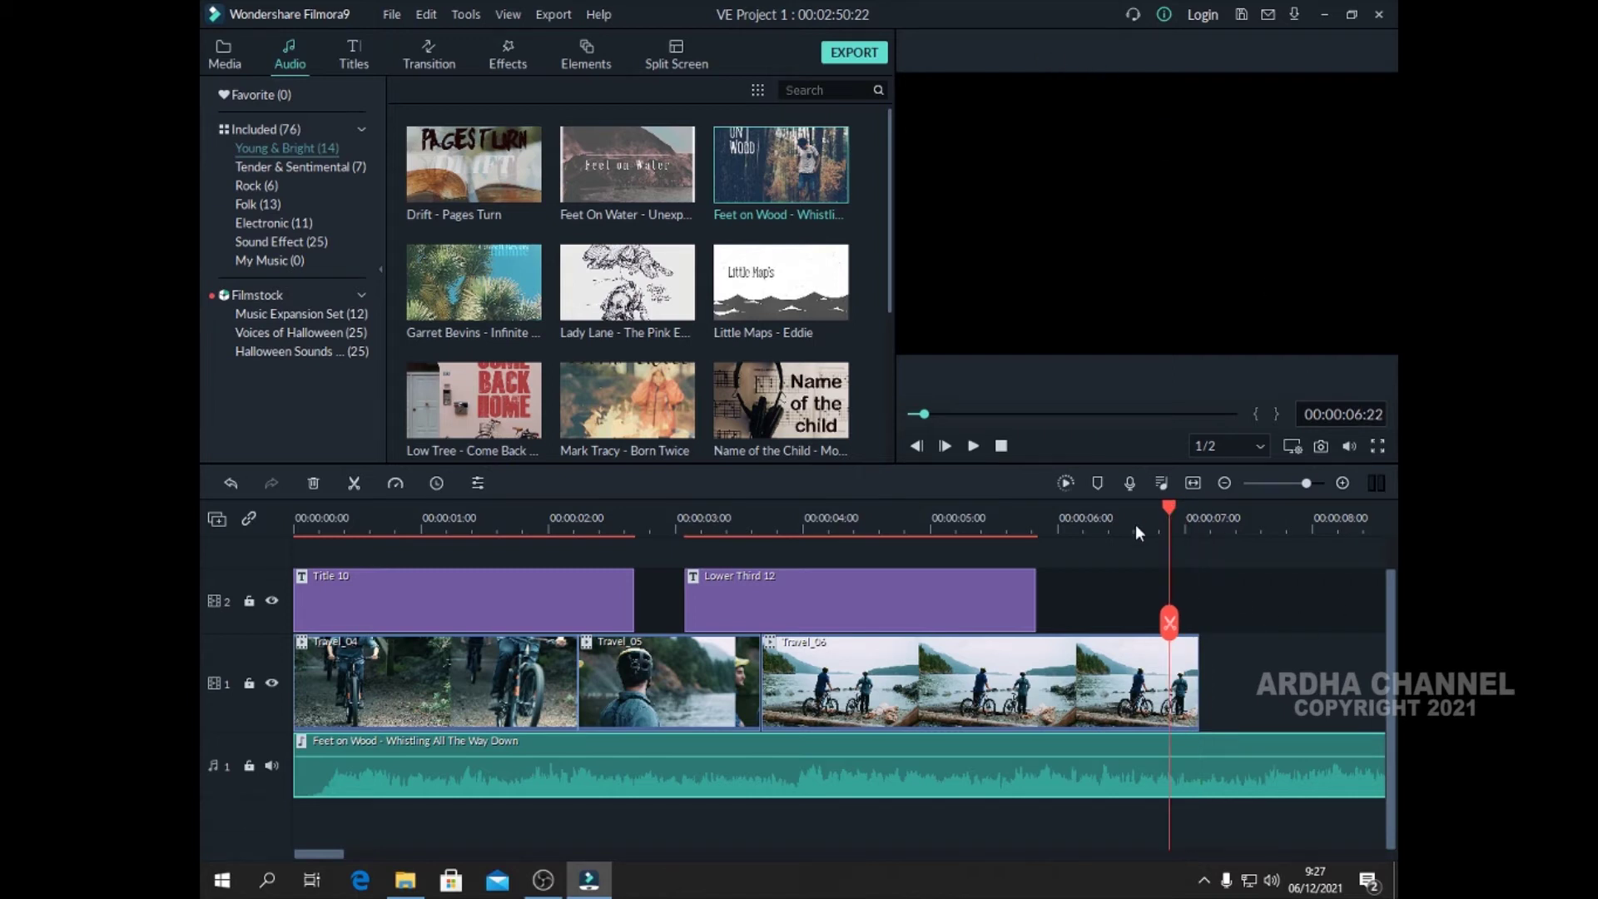
pyautogui.press('Home')
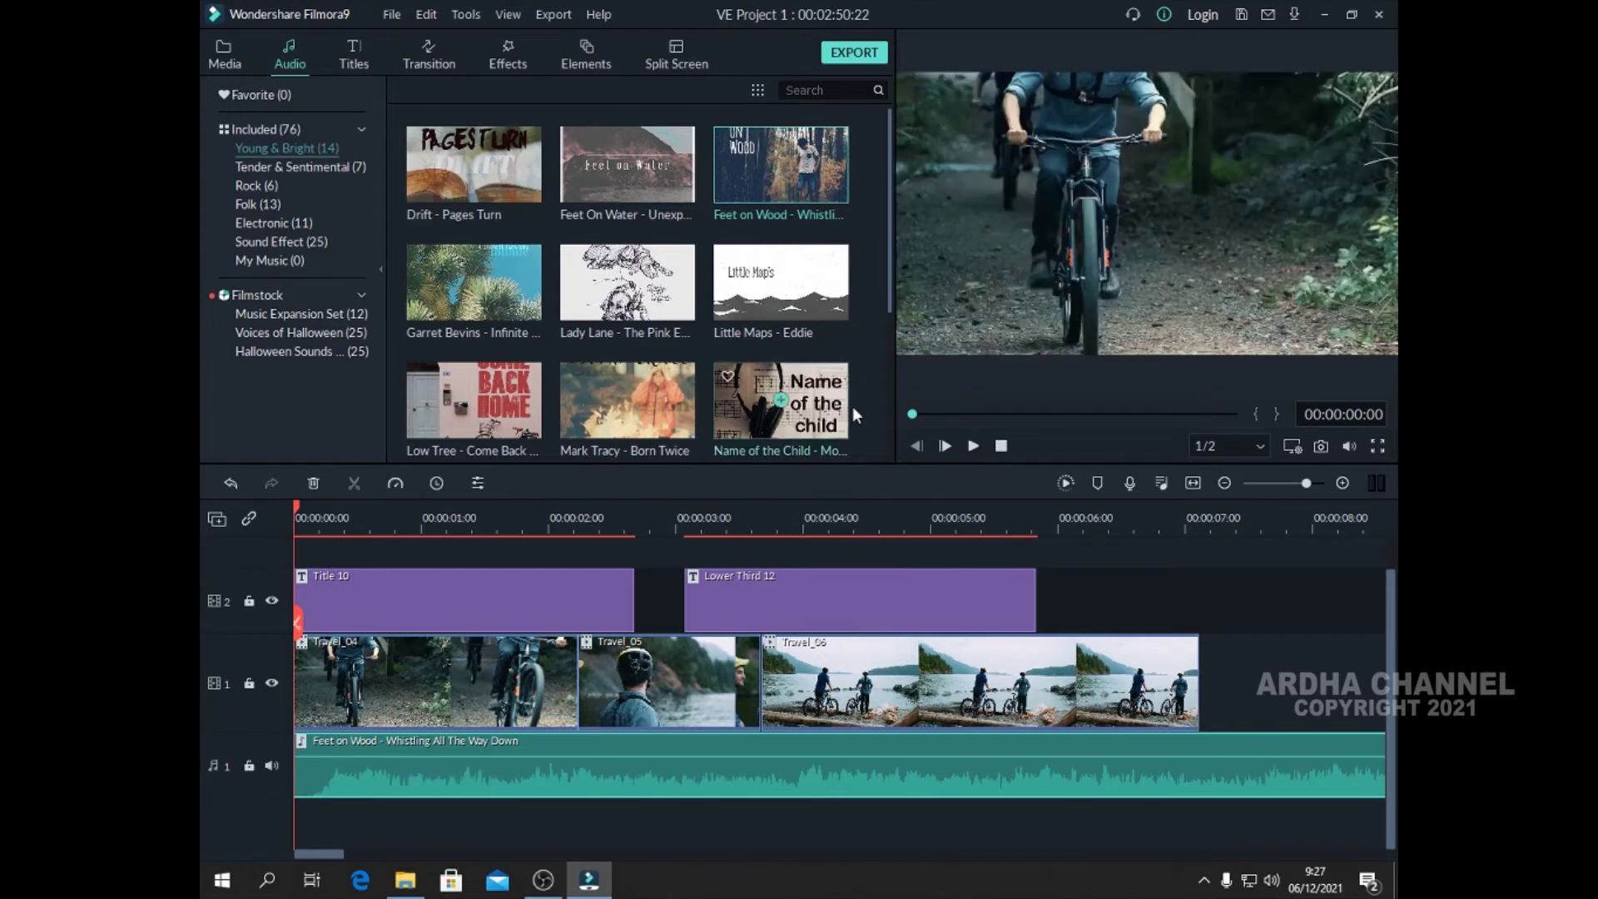
pyautogui.click(972, 446)
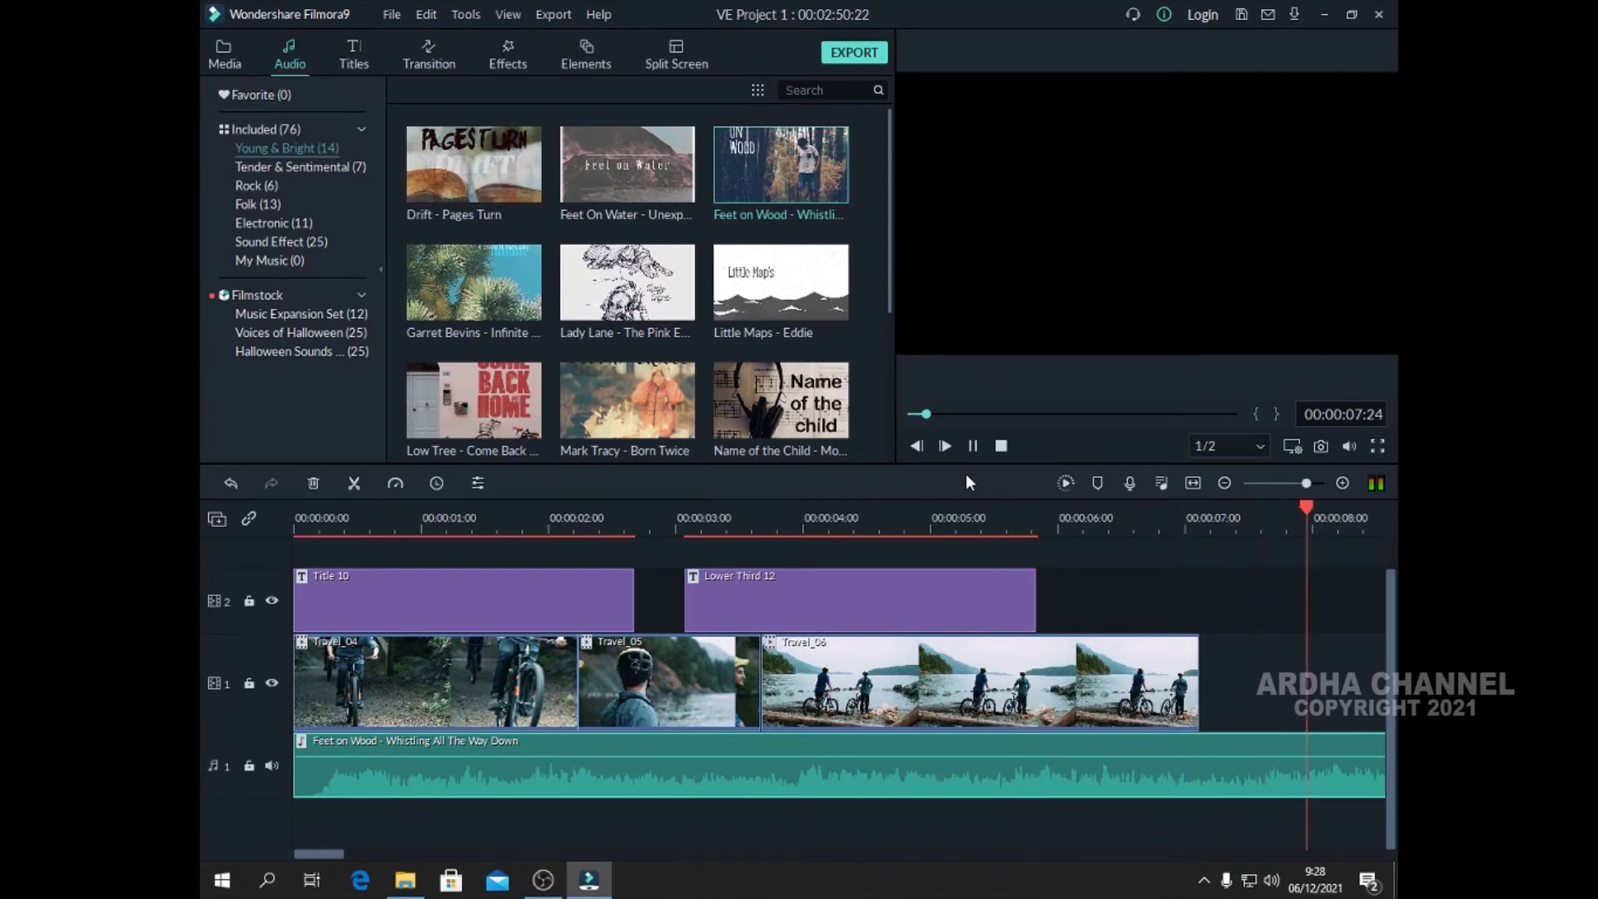
pyautogui.click(1001, 447)
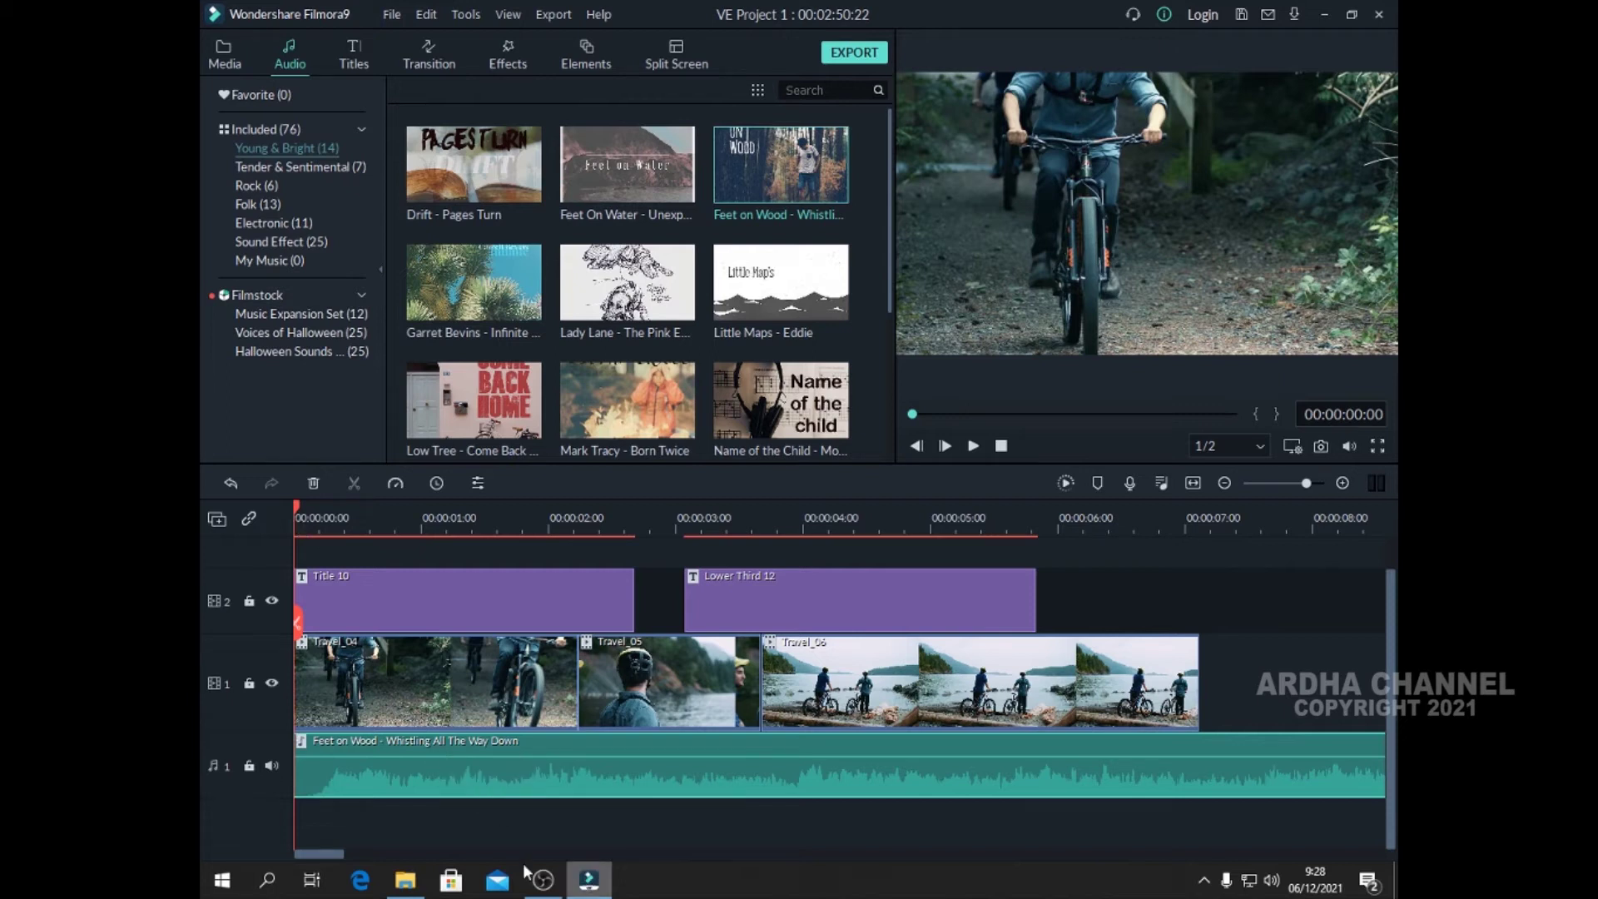
# Place the playhead at 00:00:02:06 and lock video tracks 1 and 2.
pyautogui.moveTo(300, 506); pyautogui.dragTo(261, 526)
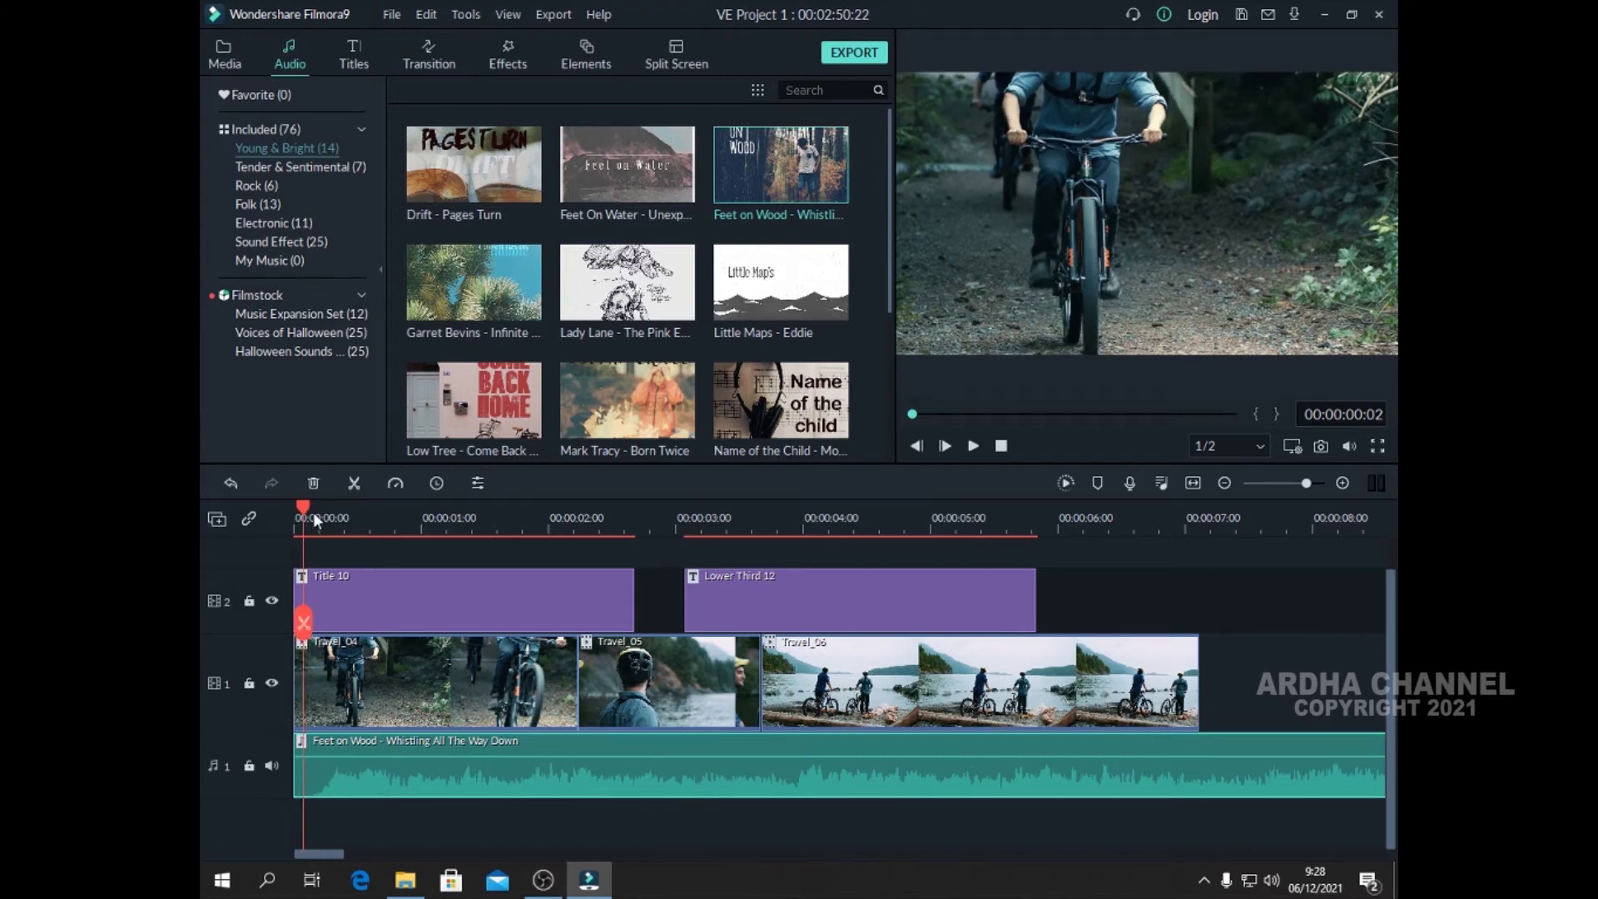
pyautogui.click(517, 512)
pyautogui.click(580, 556)
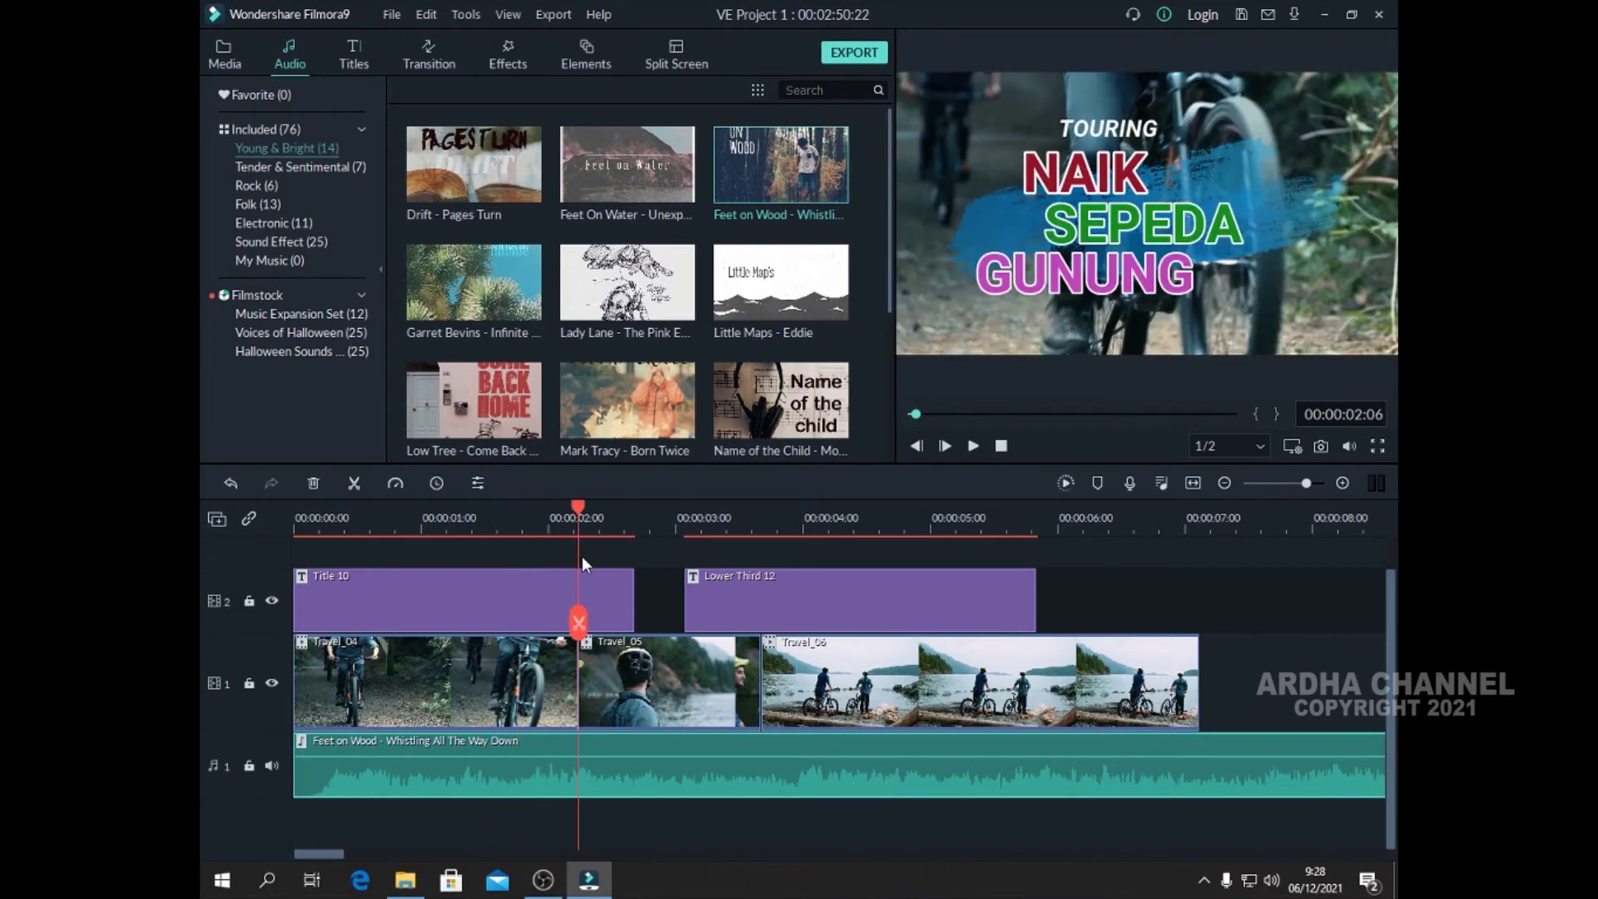
pyautogui.click(248, 684)
pyautogui.click(249, 600)
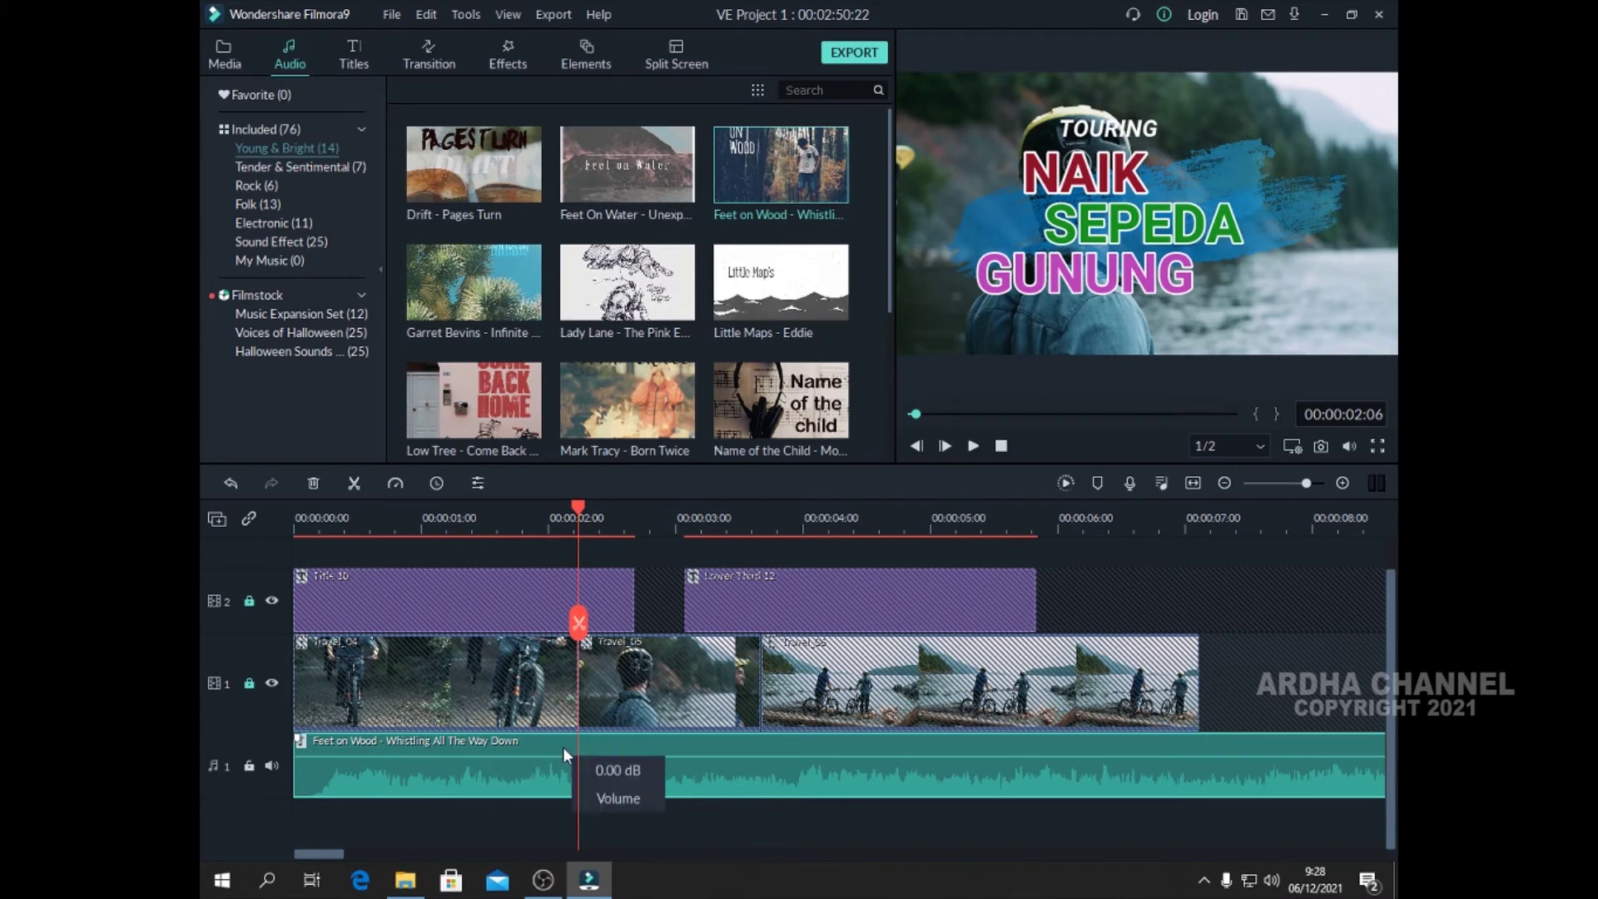
# Split the music clip at the playhead and delete its opening part, leaving the remainder at the start of the track.
pyautogui.click(355, 484)
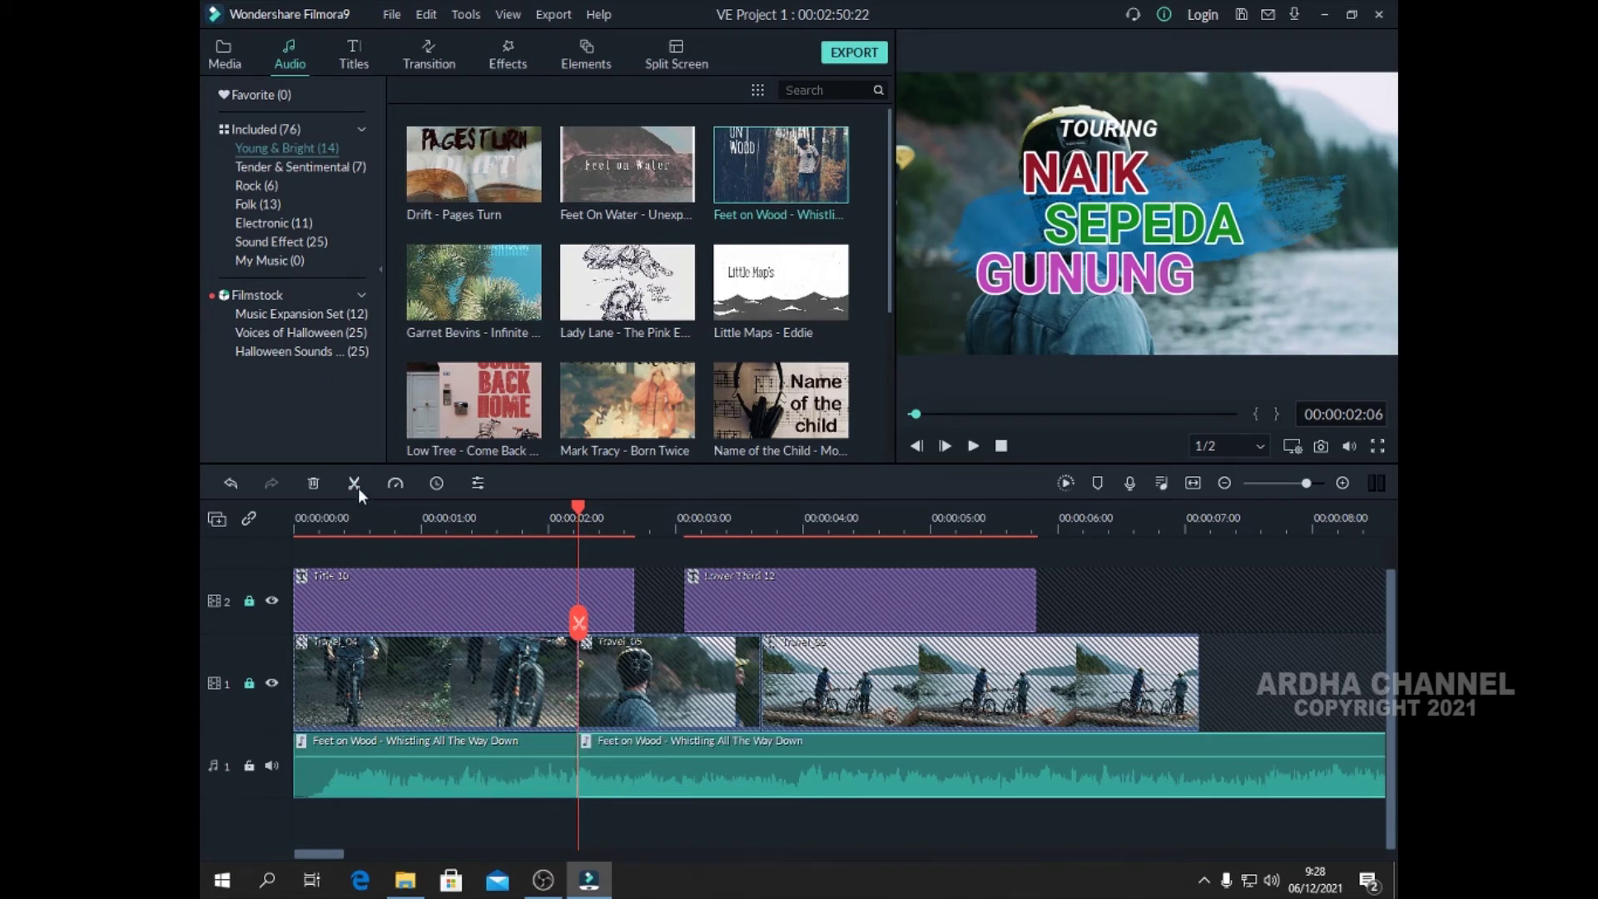
pyautogui.click(448, 786)
pyautogui.press('Delete')
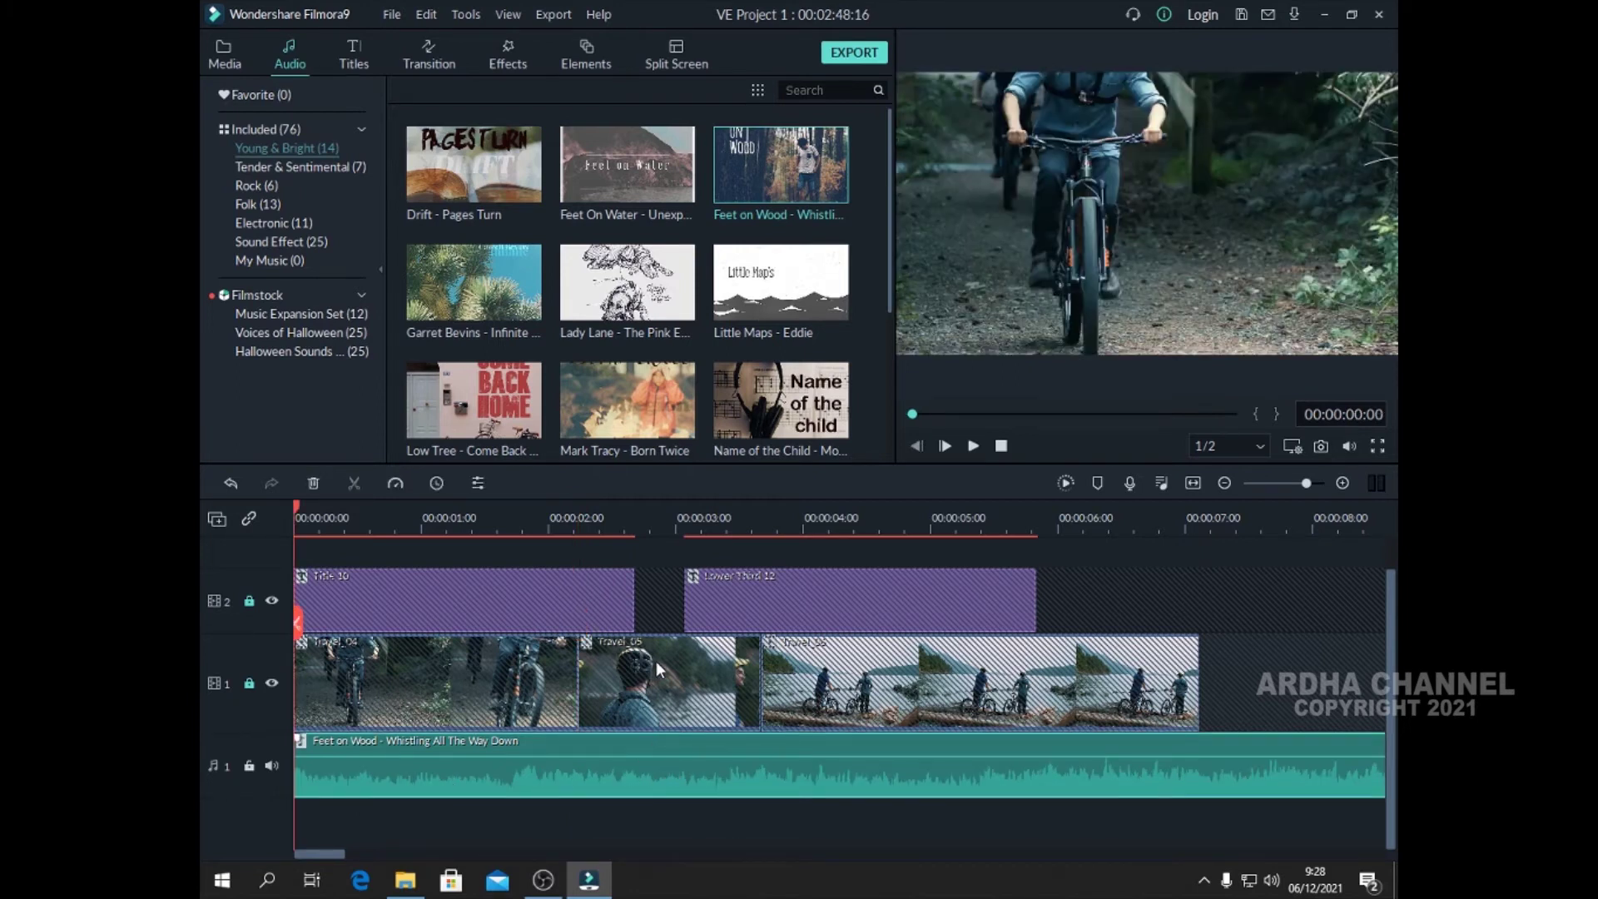
# Play the project from the beginning to check the music's trimmed opening.
pyautogui.click(308, 508)
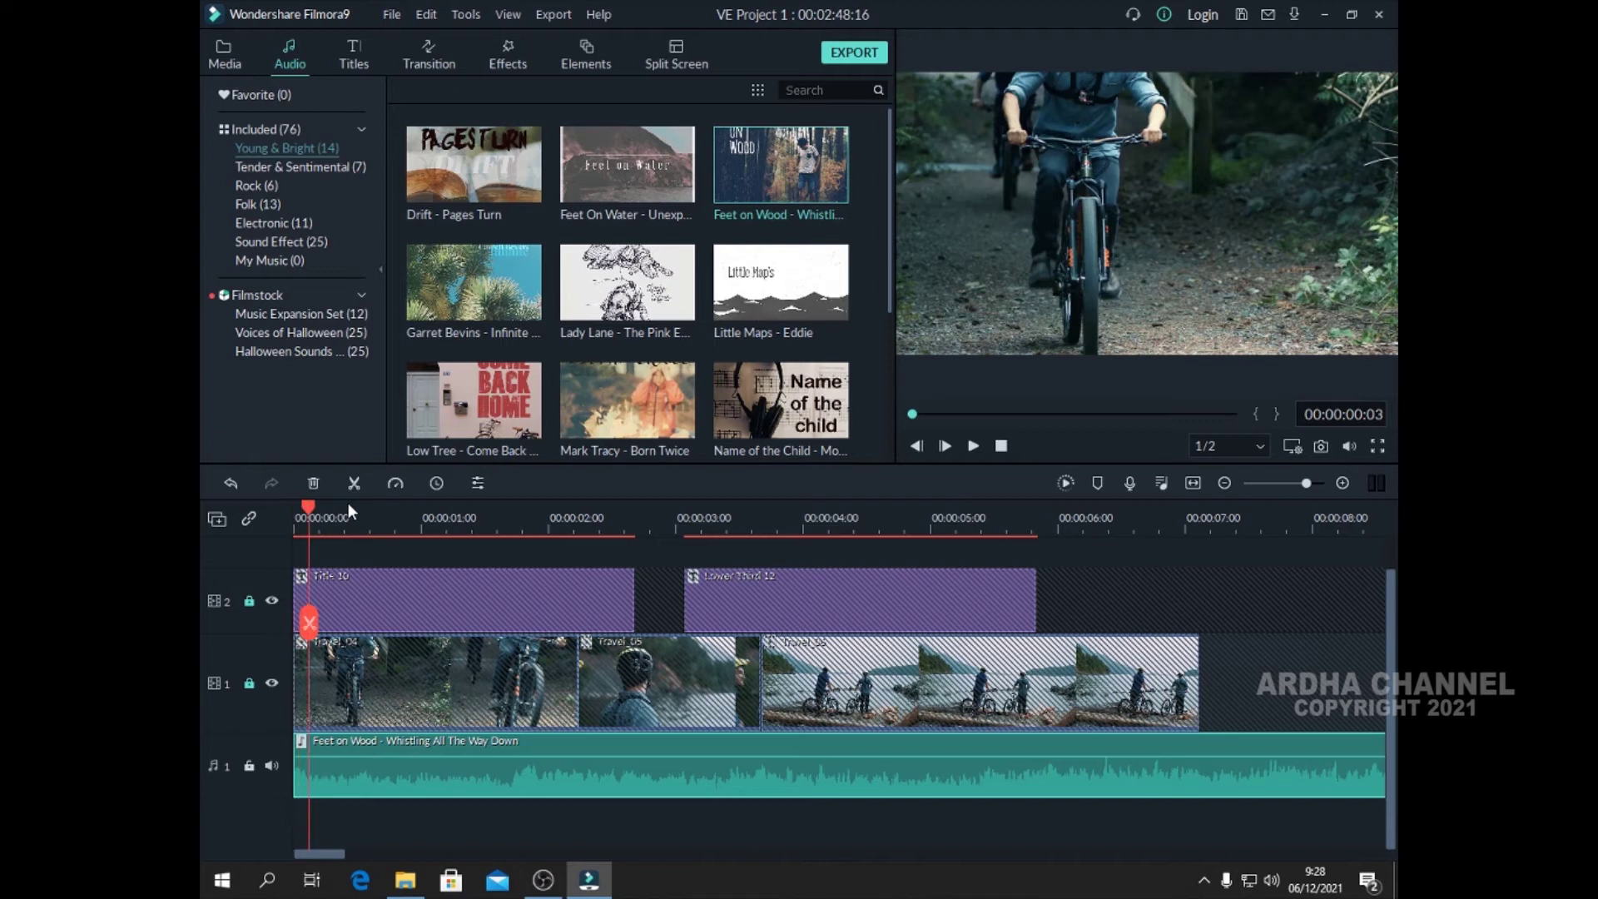
pyautogui.click(296, 516)
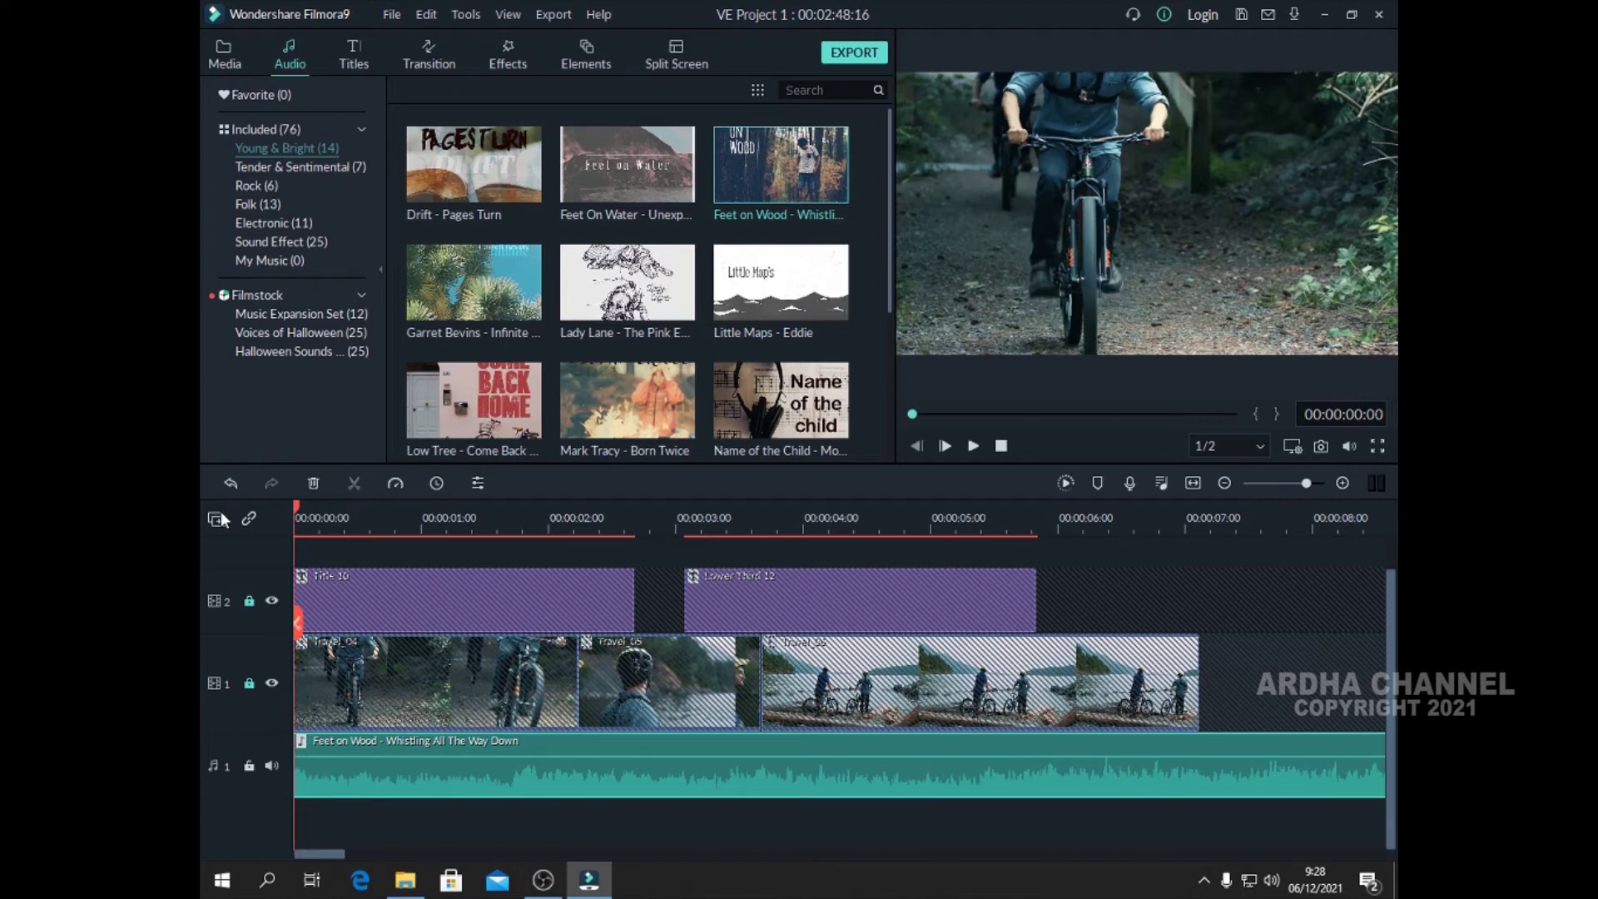
pyautogui.click(974, 445)
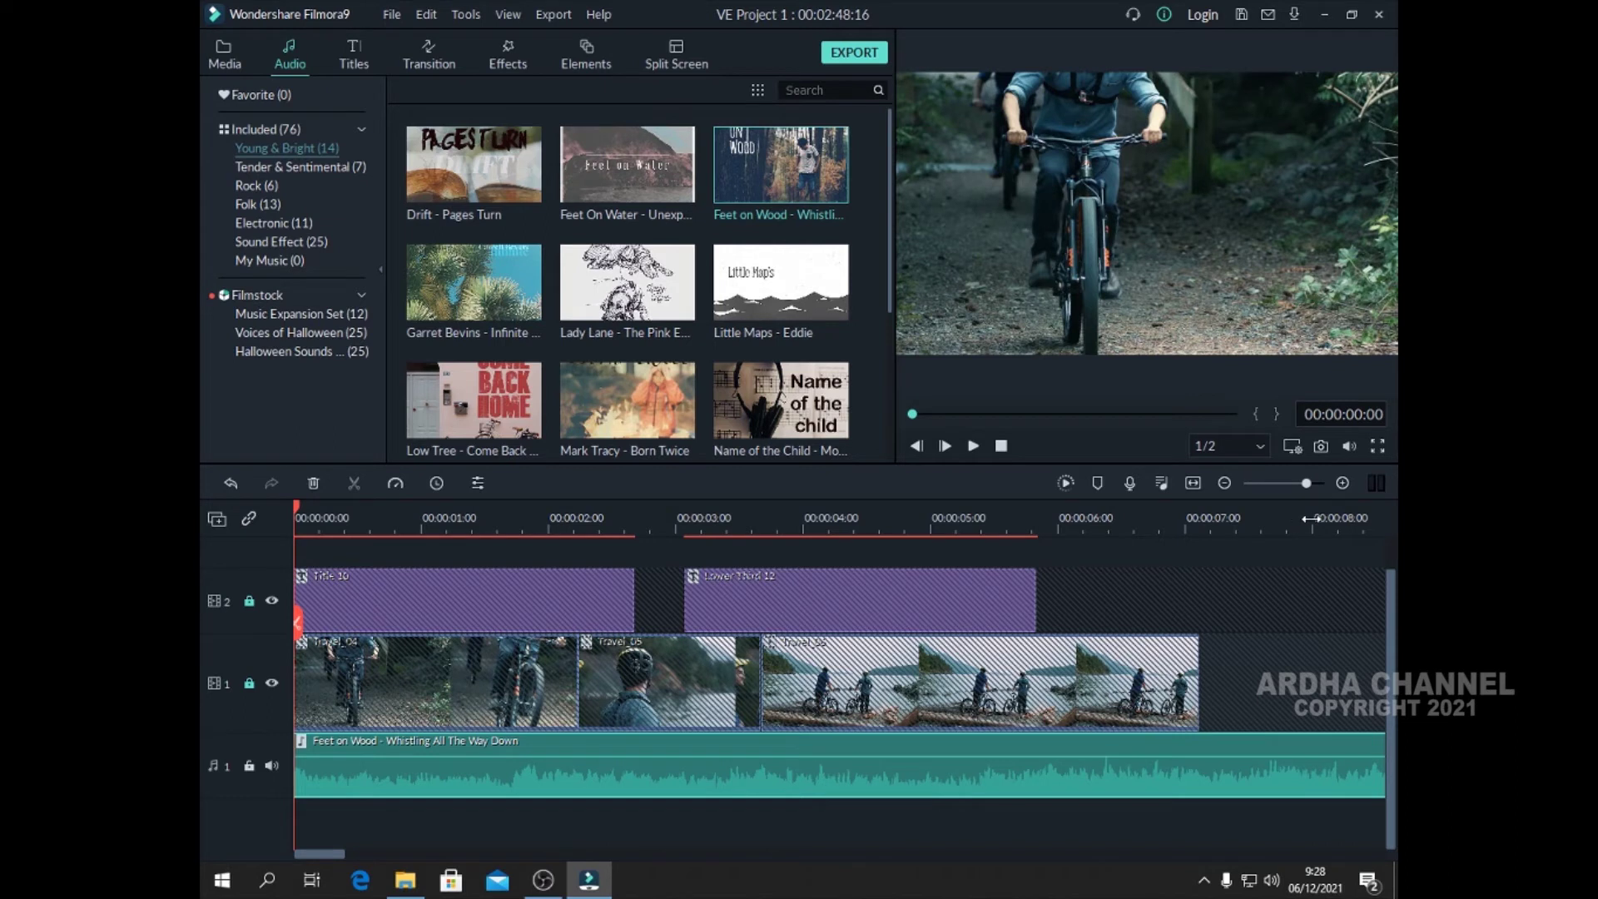
# Split the music at the end of the last video clip, 00:00:07:03, and delete the excess audio after it.
pyautogui.click(1285, 519)
pyautogui.moveTo(1287, 513); pyautogui.dragTo(1202, 532)
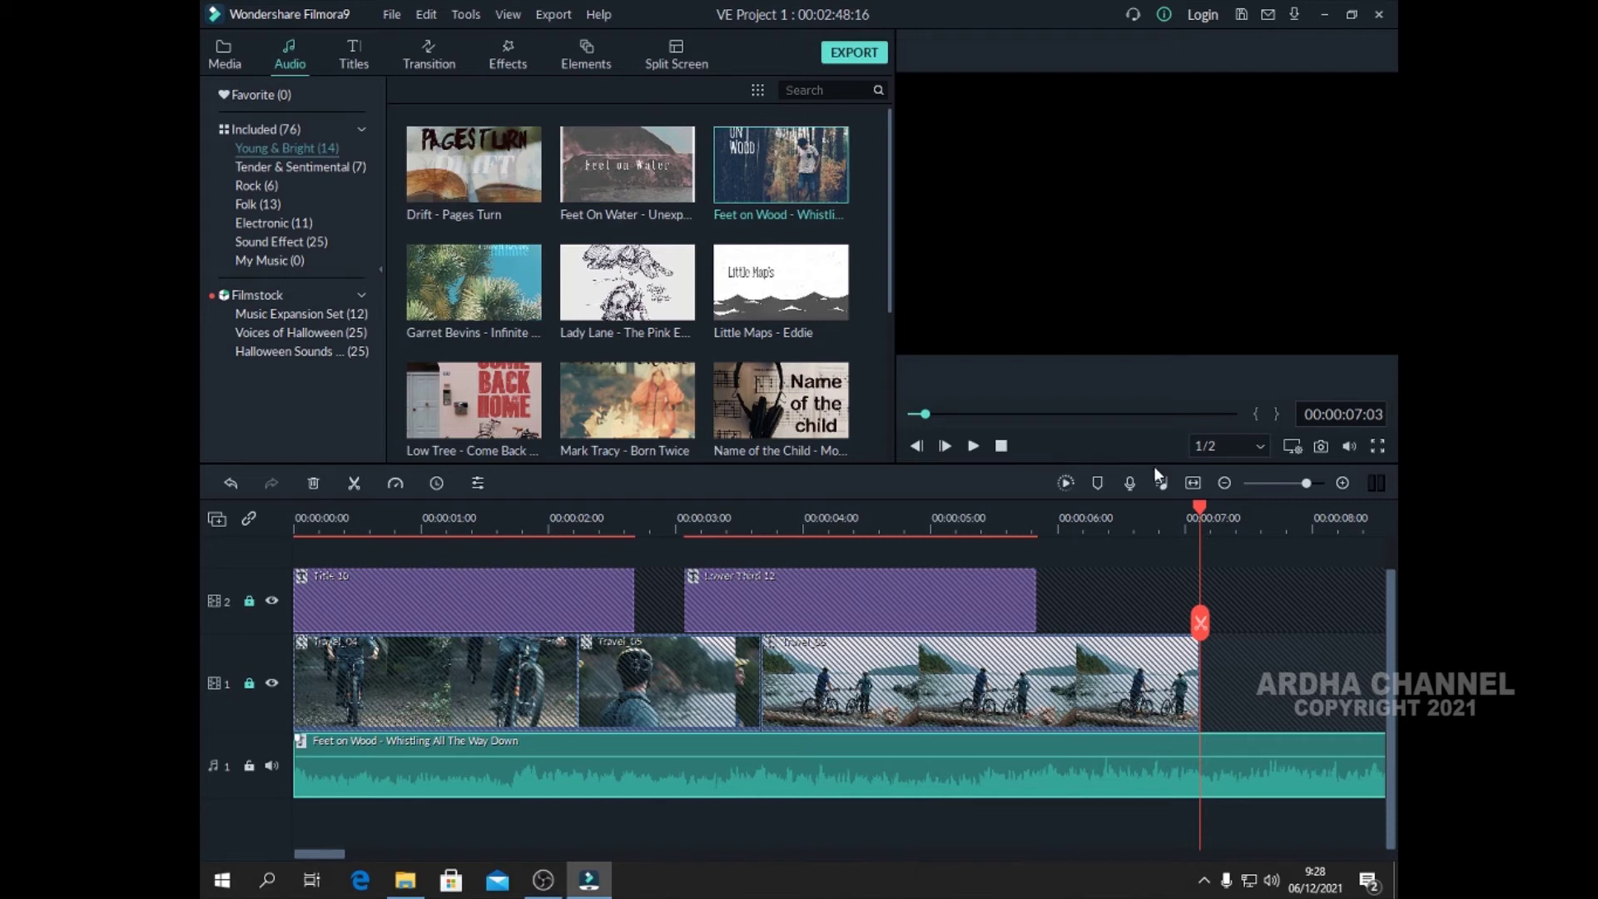
pyautogui.click(354, 483)
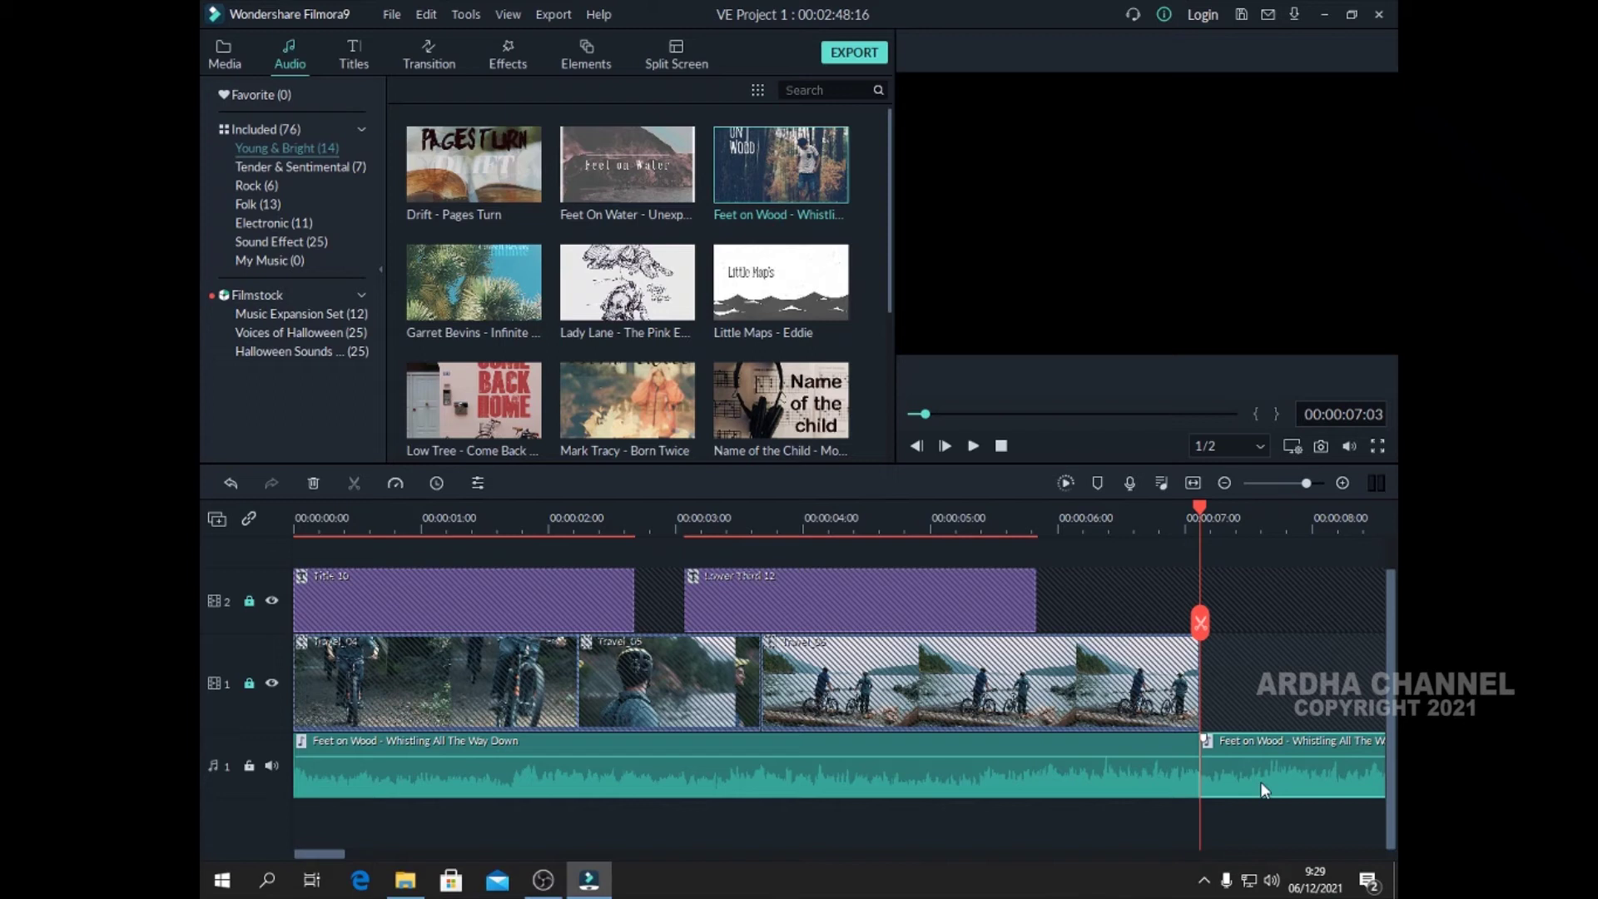
pyautogui.press('Delete')
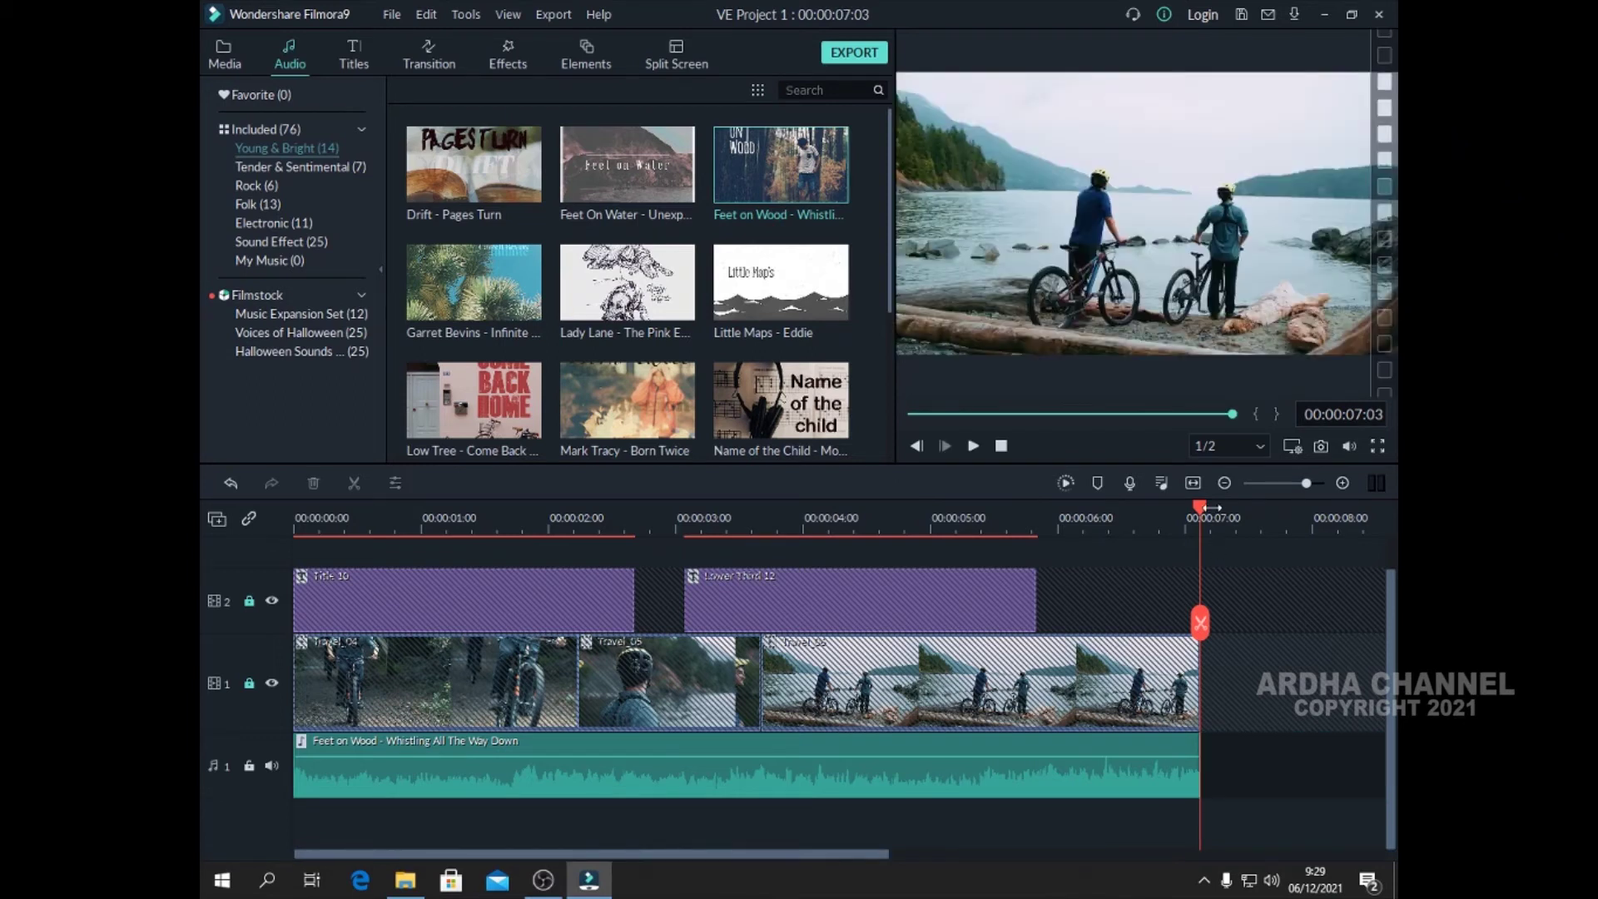
# Play the whole project from the beginning to review the music cut to the video's length.
pyautogui.press('Home')
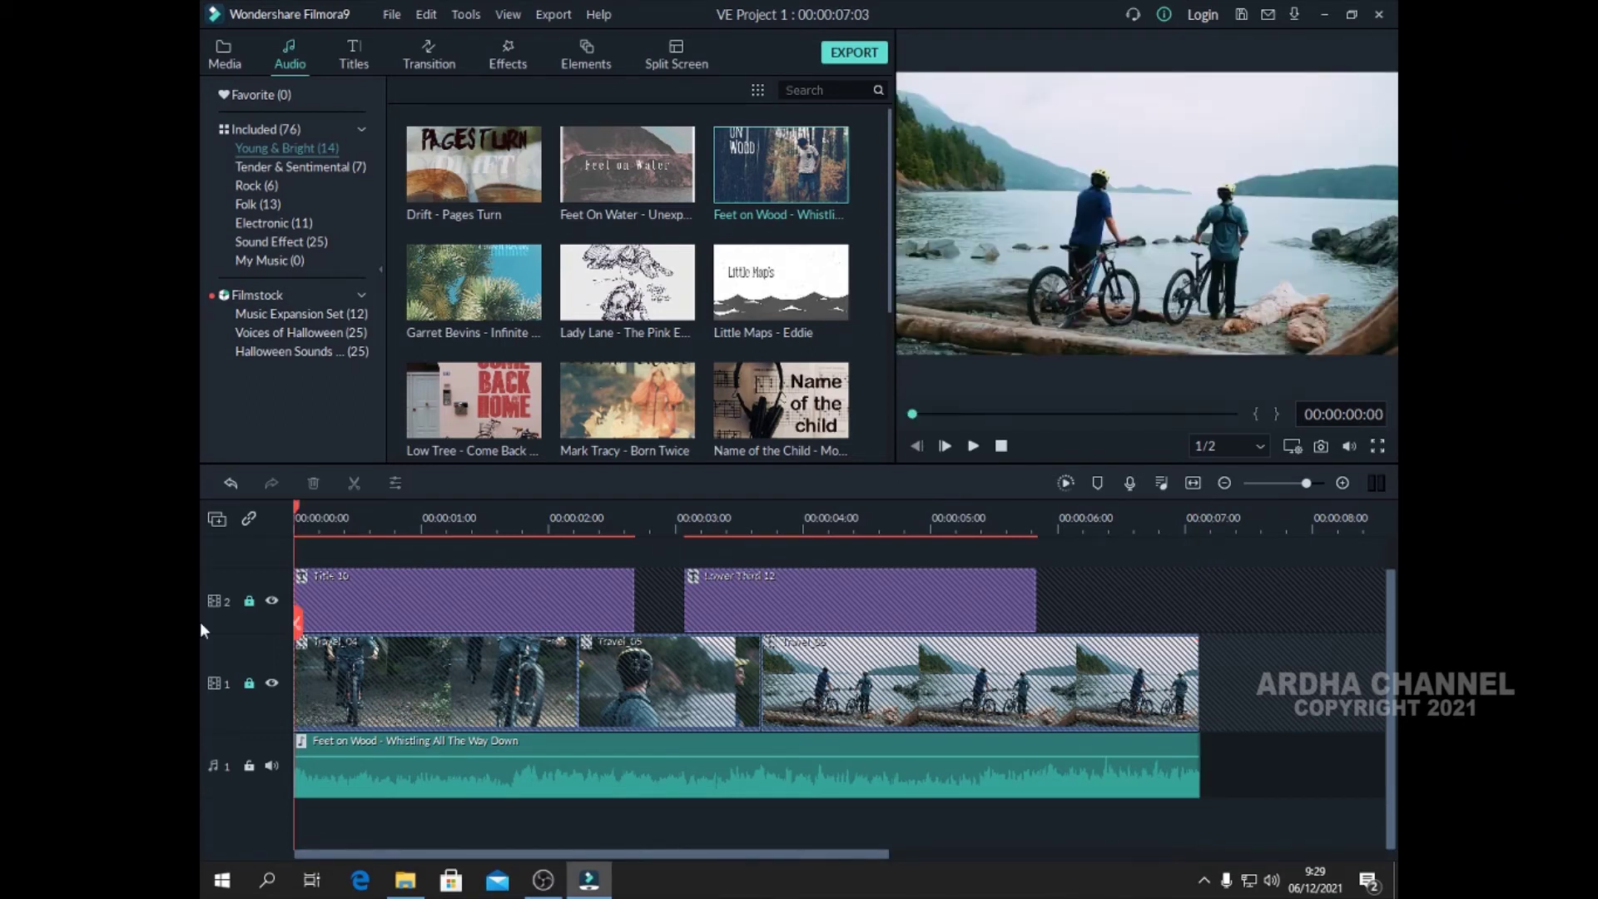
pyautogui.click(968, 447)
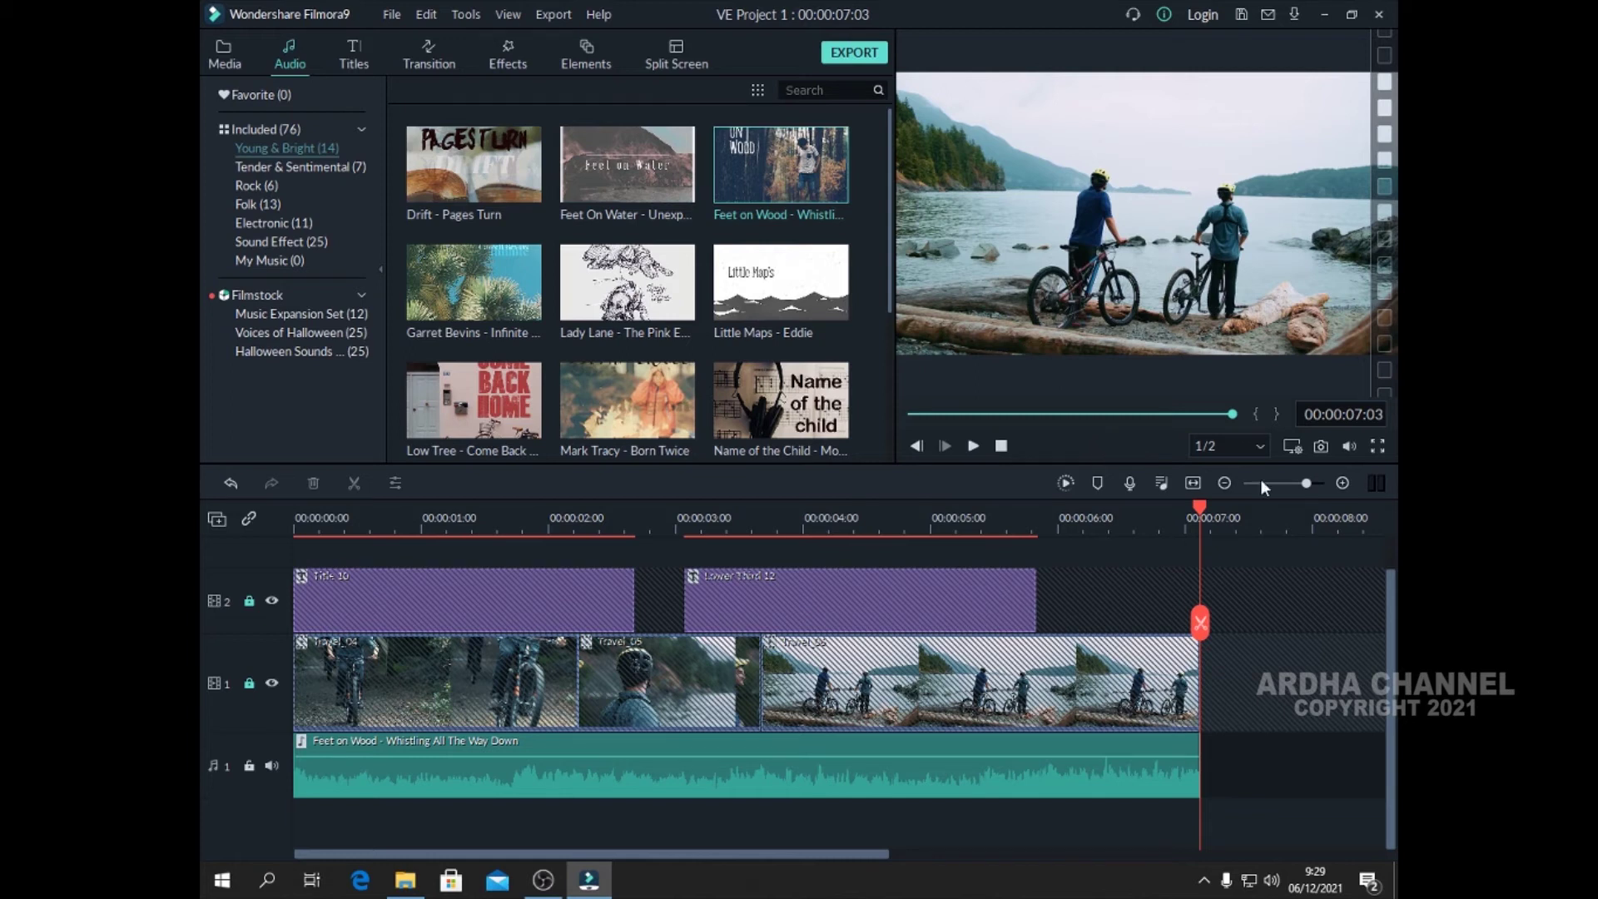
# Return to the project start and add a short fade-in and a short fade-out to the music clip with Adjust Audio.
pyautogui.moveTo(1201, 509); pyautogui.dragTo(1184, 509)
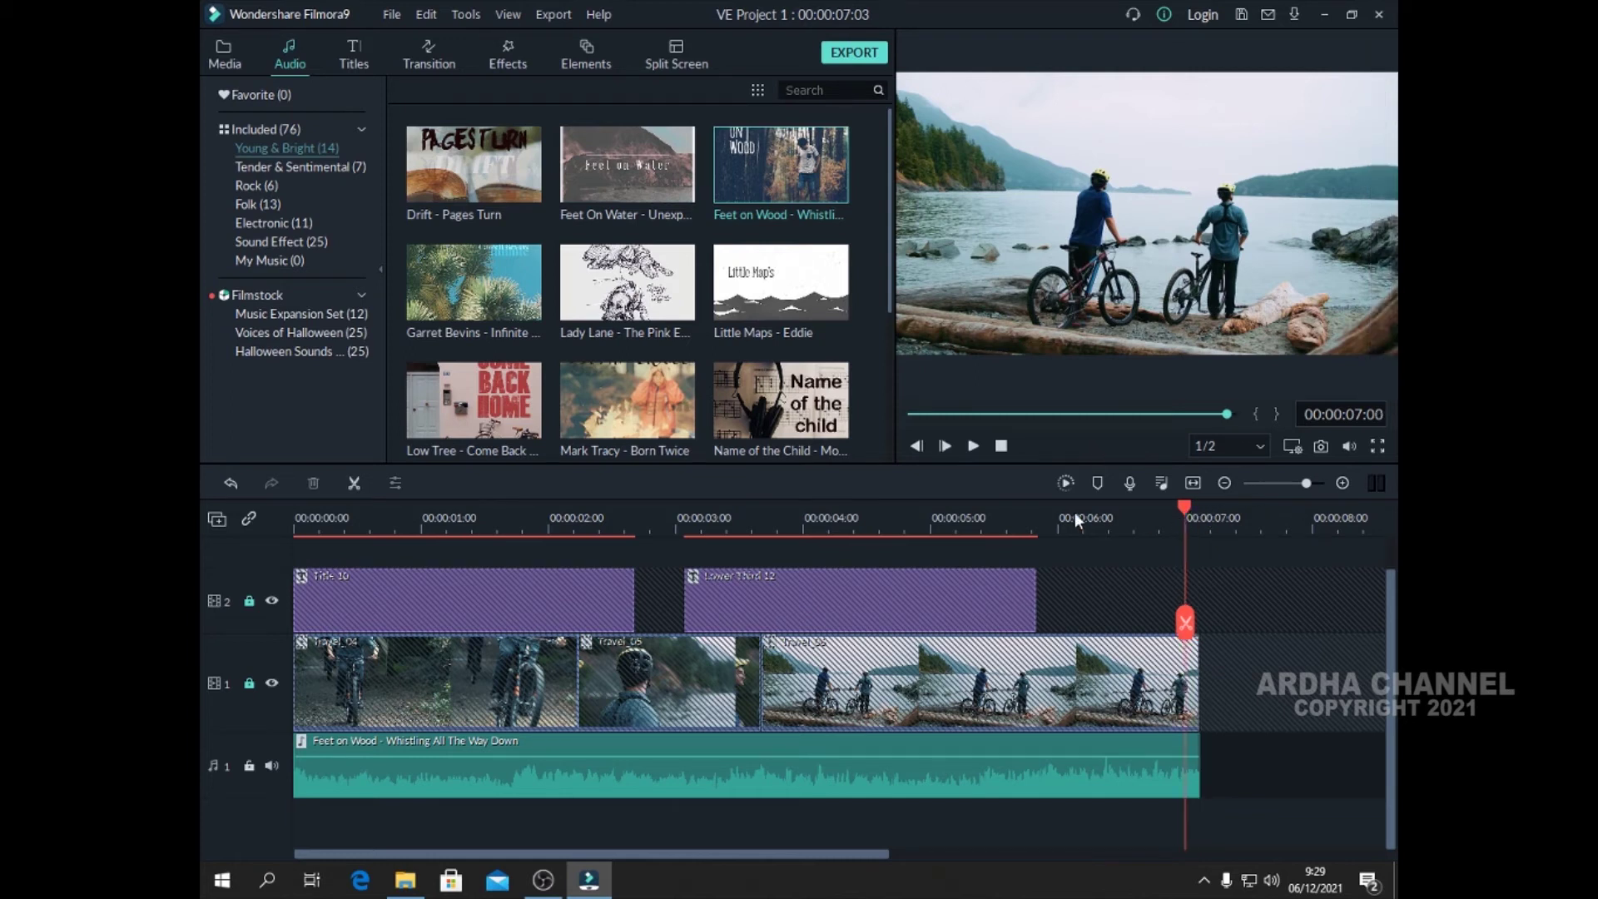
pyautogui.press('Home')
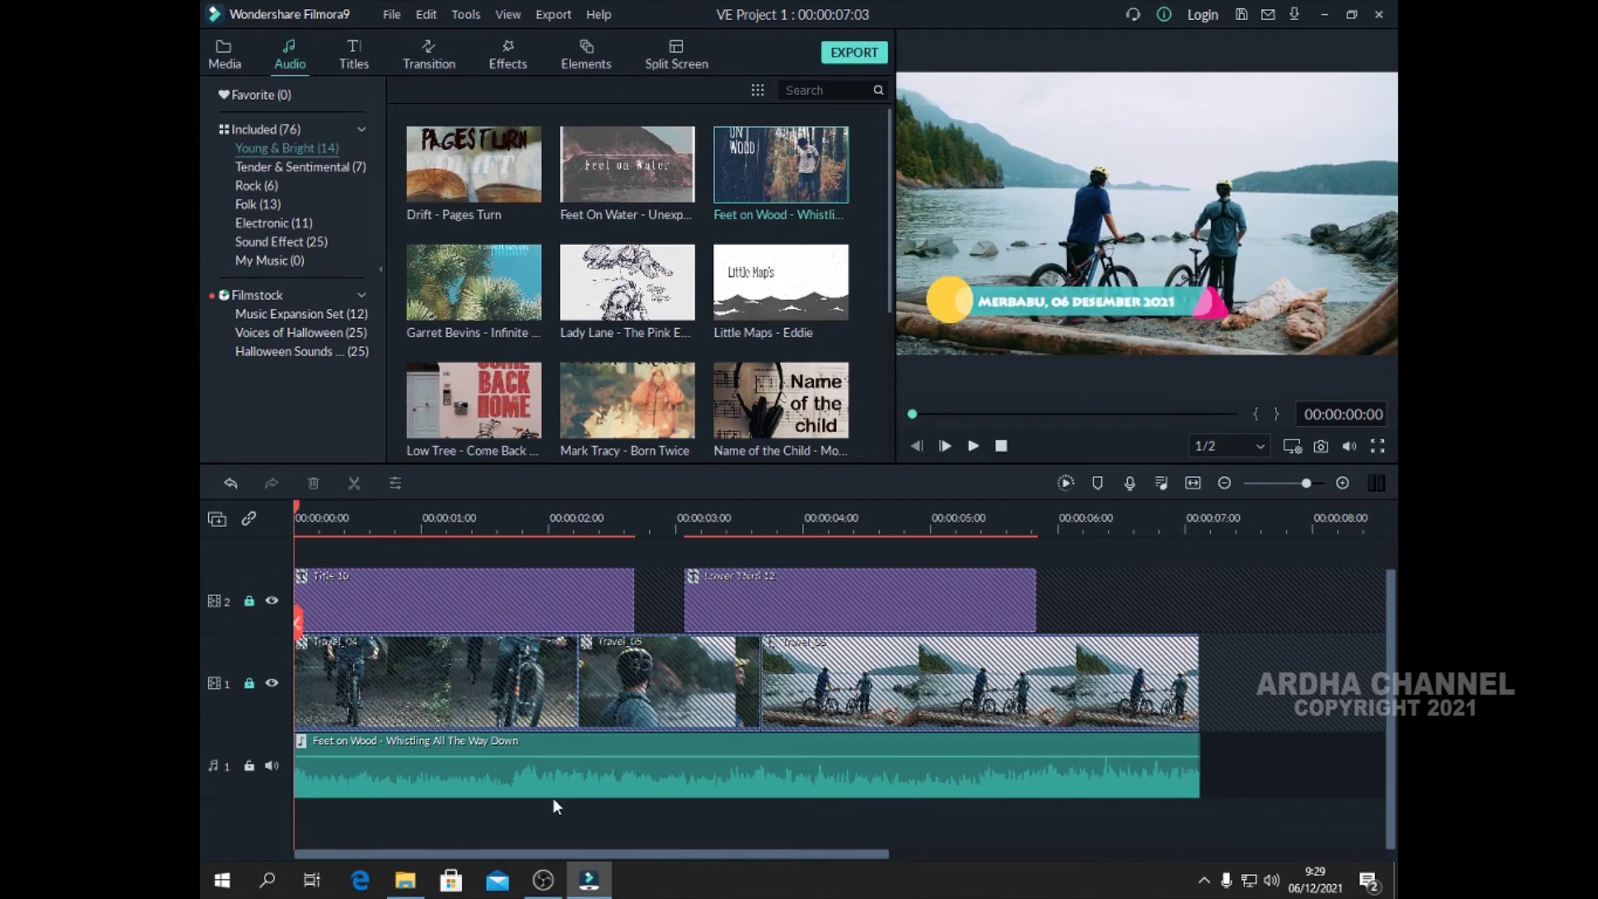
pyautogui.click(673, 784)
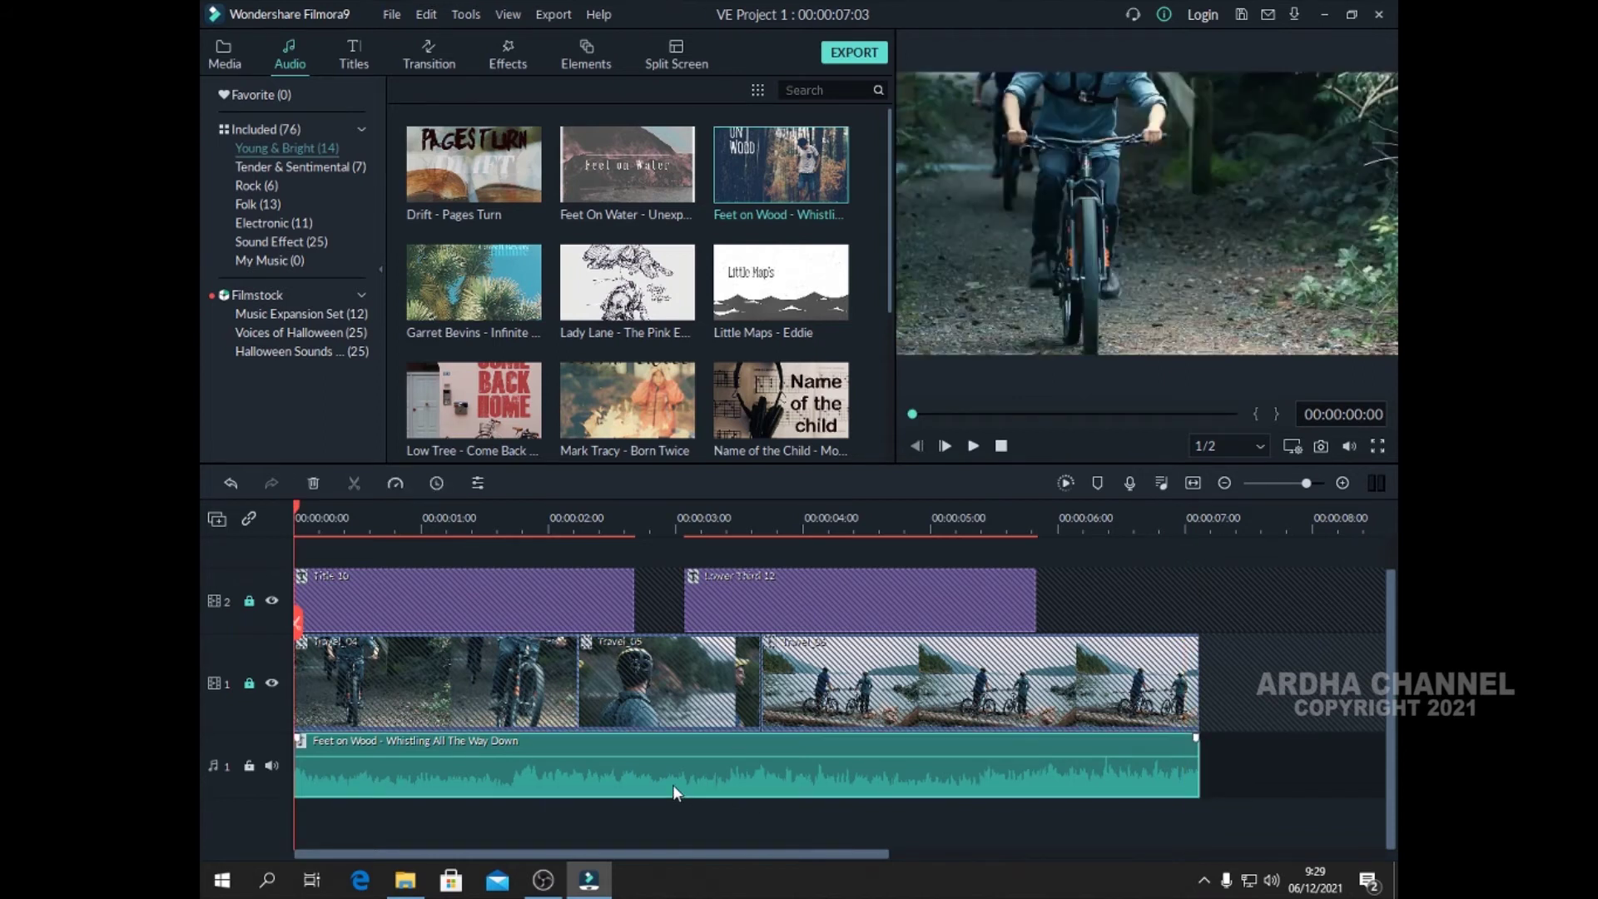
pyautogui.rightClick(672, 784)
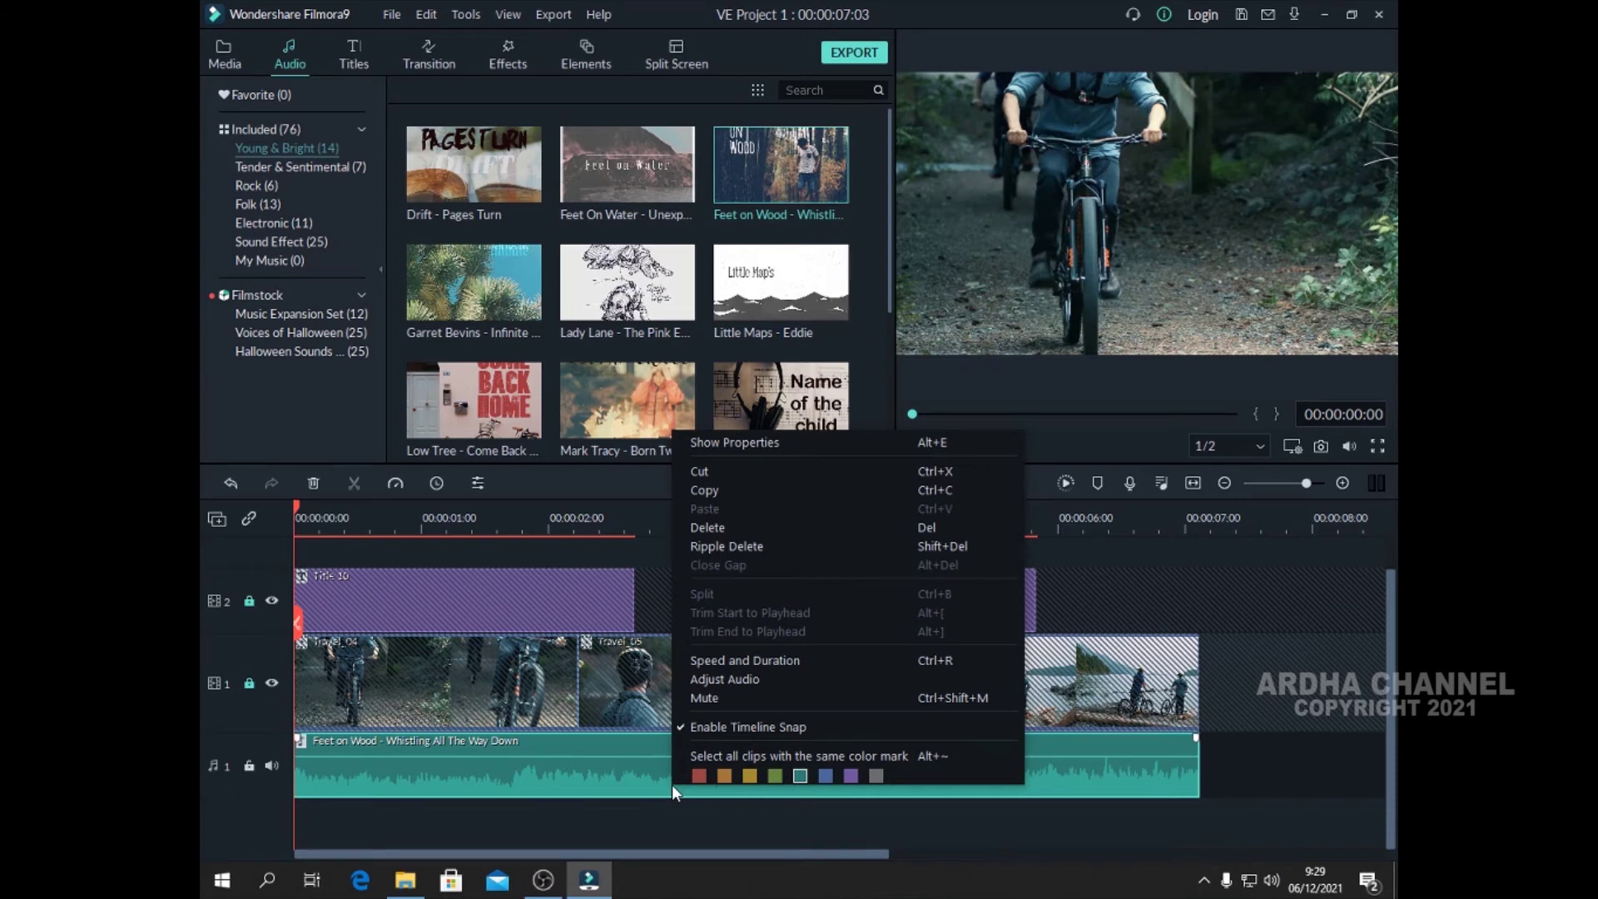
pyautogui.click(747, 678)
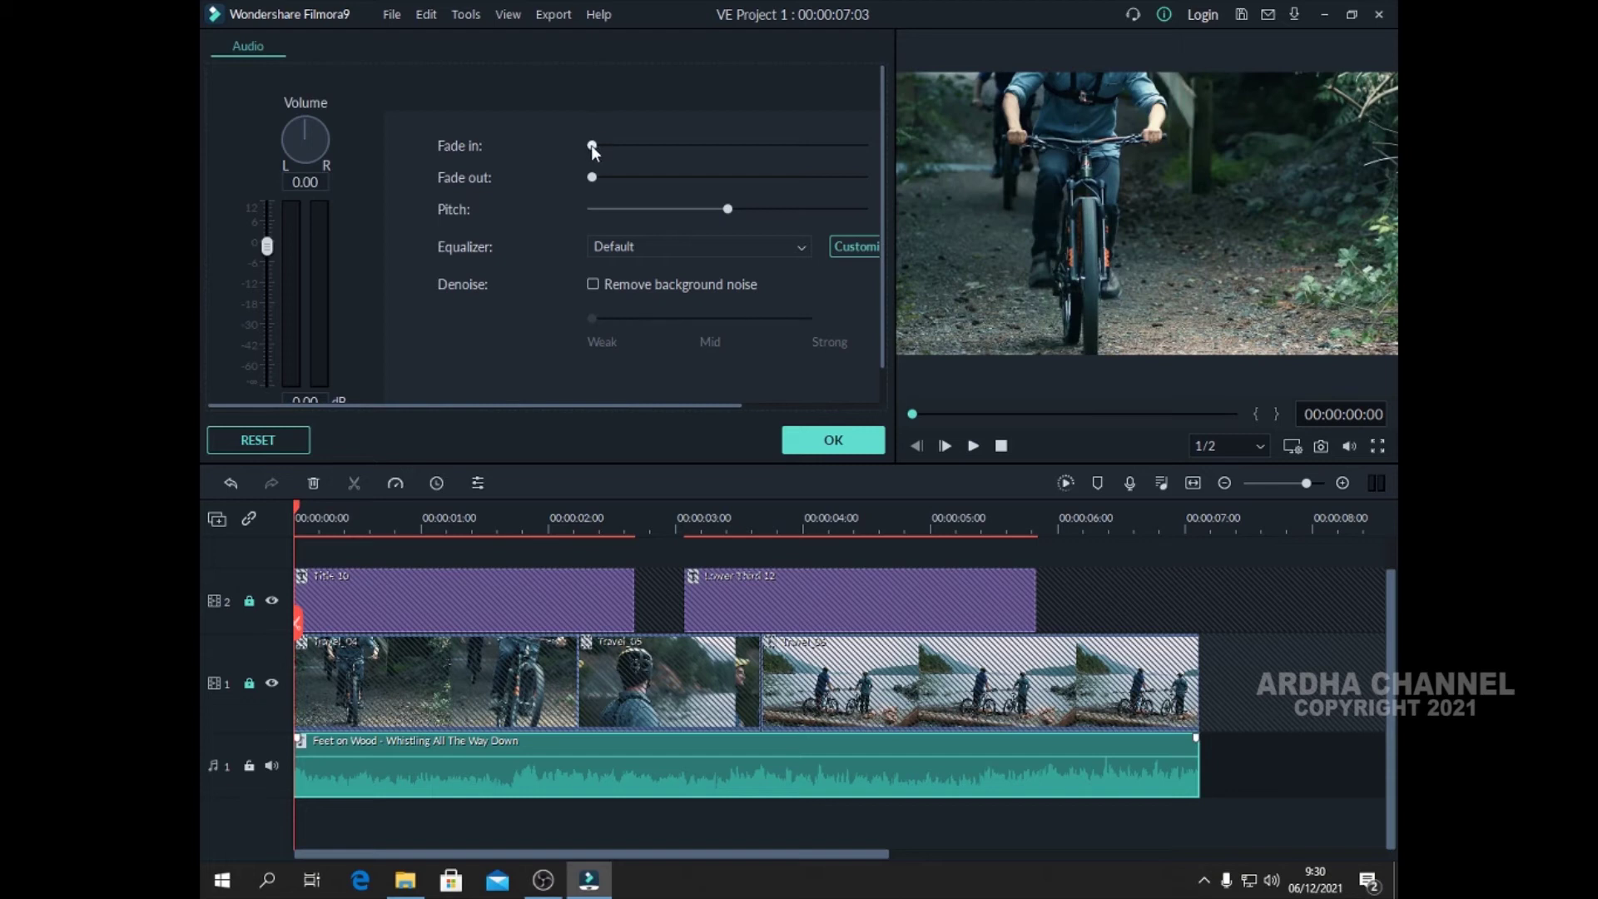
pyautogui.moveTo(594, 150); pyautogui.dragTo(597, 168)
pyautogui.moveTo(602, 149); pyautogui.dragTo(600, 180)
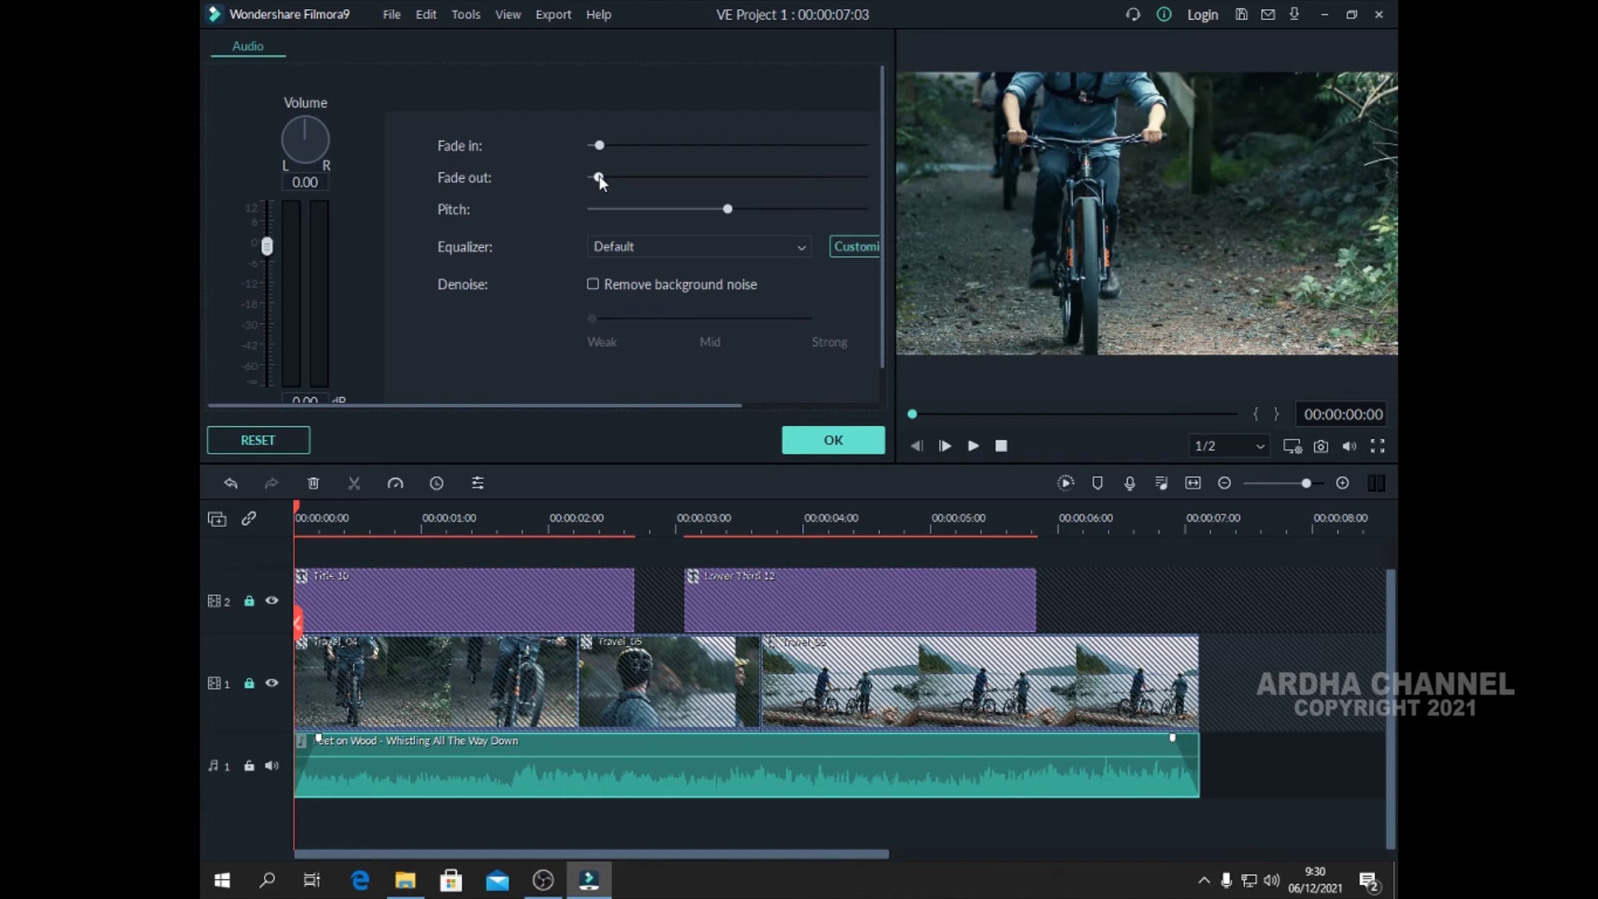
pyautogui.moveTo(601, 181); pyautogui.dragTo(602, 182)
pyautogui.click(813, 449)
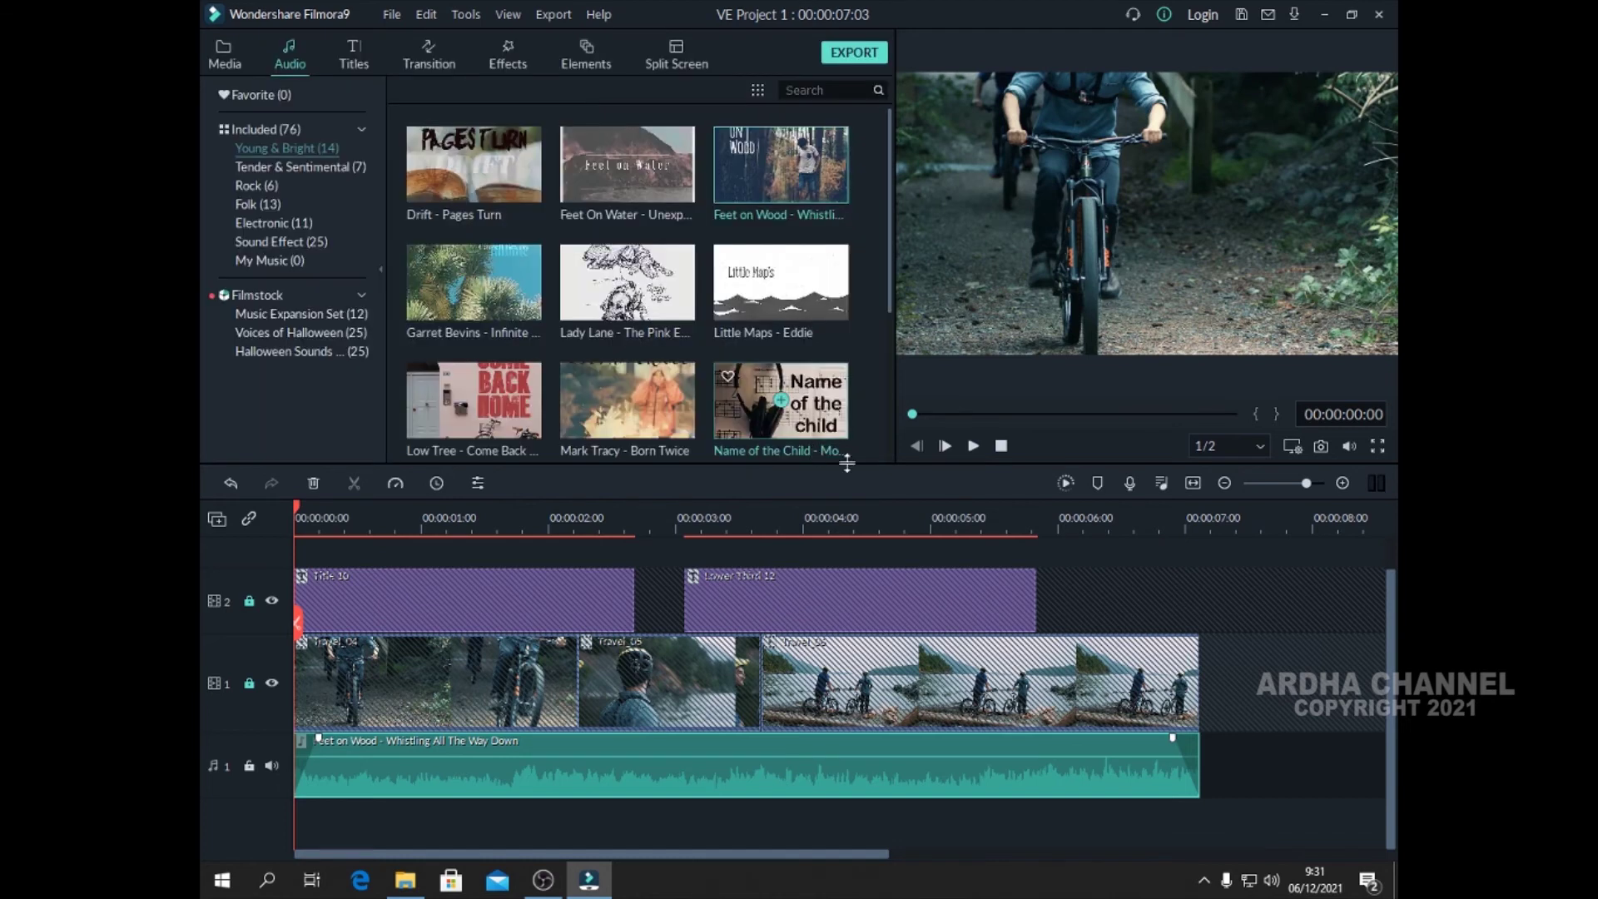
# Play the whole project from the beginning to check the music's fade-in and fade-out.
pyautogui.click(973, 447)
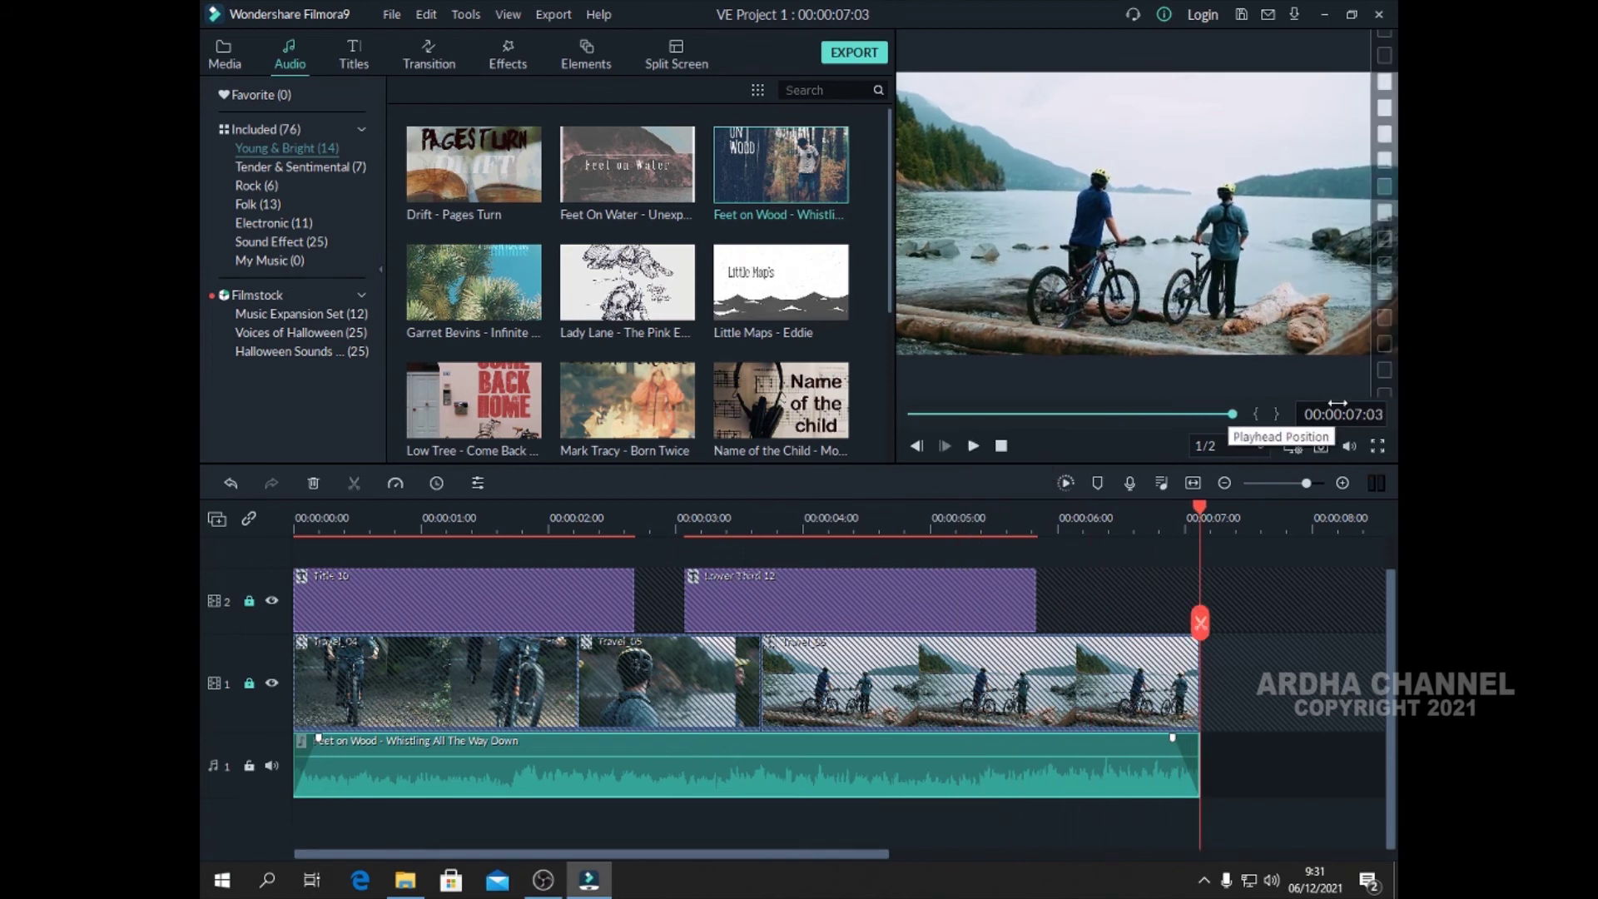
pyautogui.rightClick(1245, 767)
pyautogui.click(1180, 651)
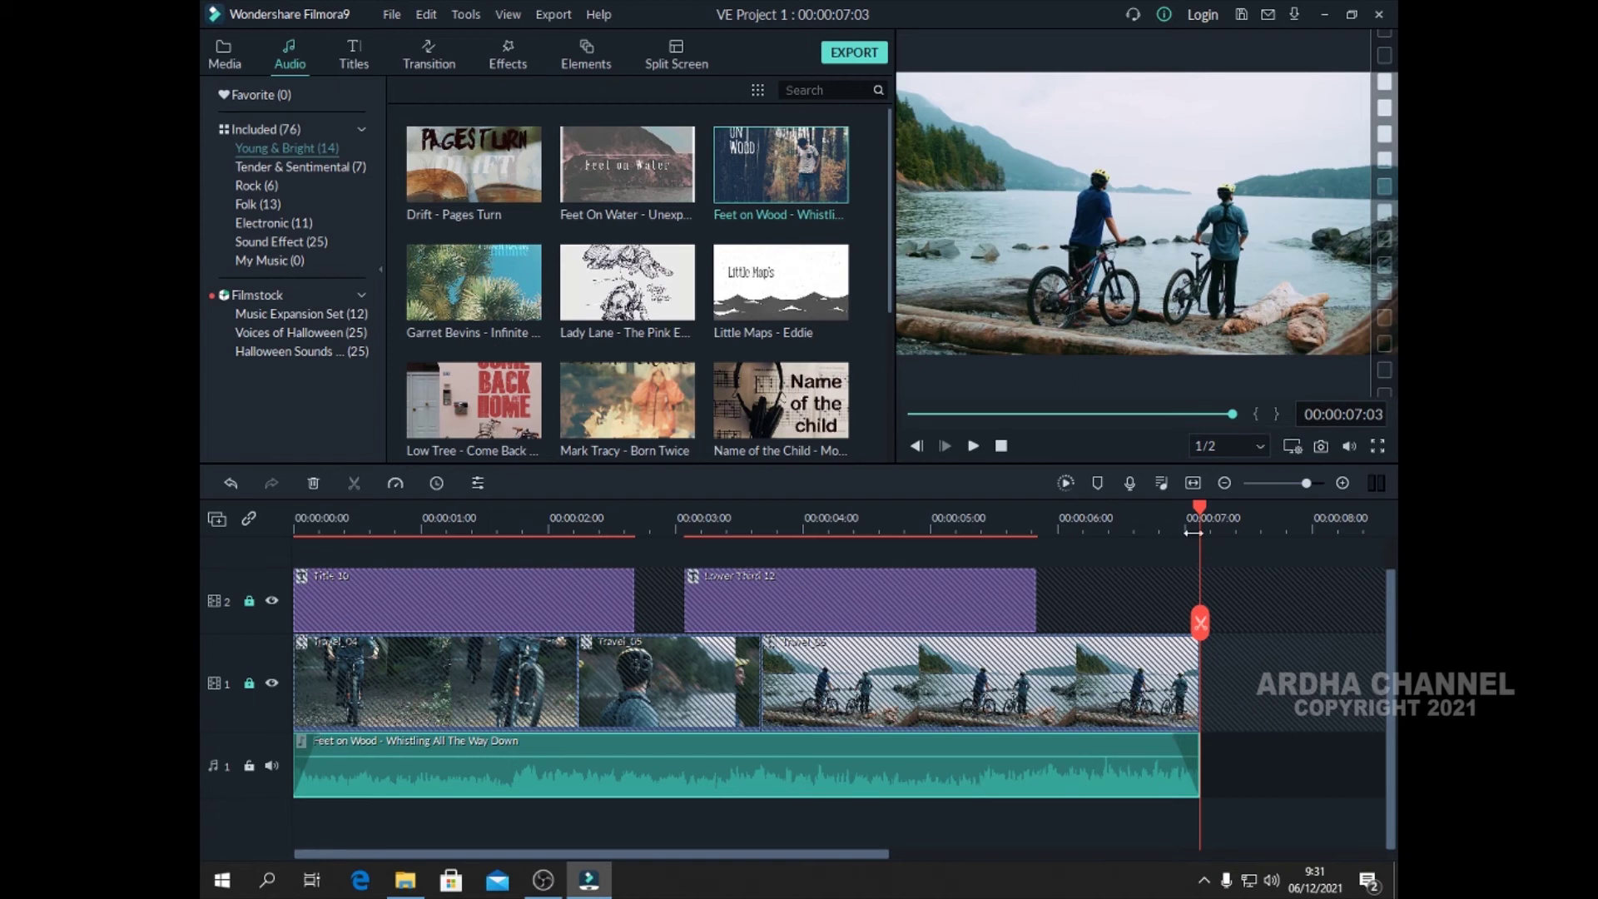
# Raise the music clip's volume to 1.45 dB and play the project from the beginning to check it, pausing near 00:00:05:11.
pyautogui.moveTo(1199, 506); pyautogui.dragTo(1124, 507)
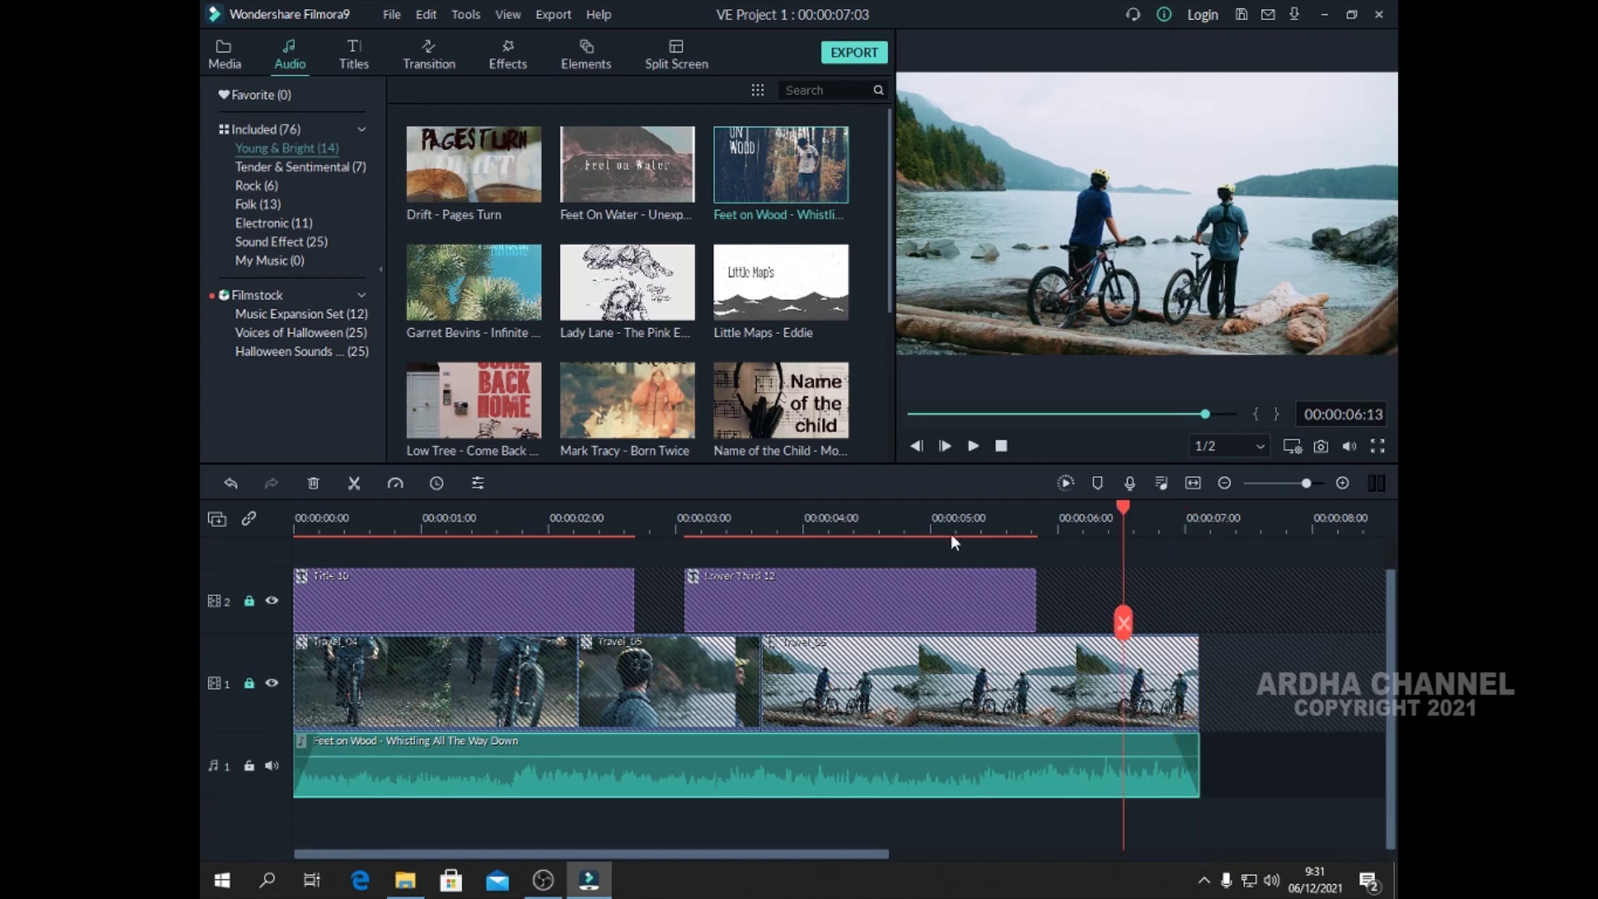
pyautogui.press('Home')
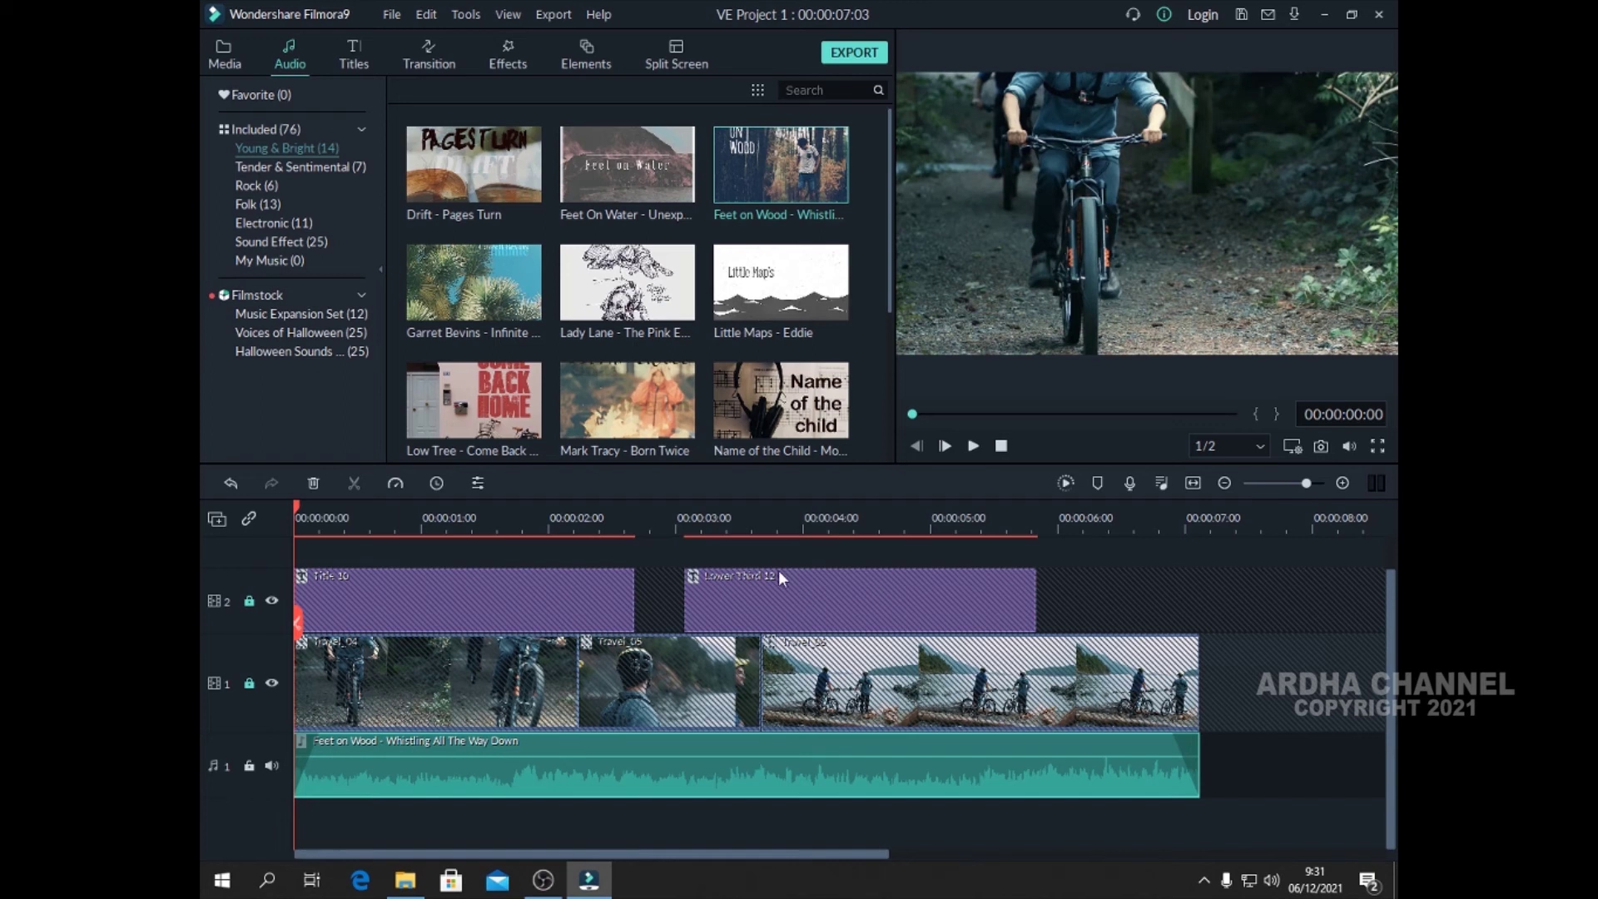
pyautogui.moveTo(744, 787)
pyautogui.rightClick(744, 787)
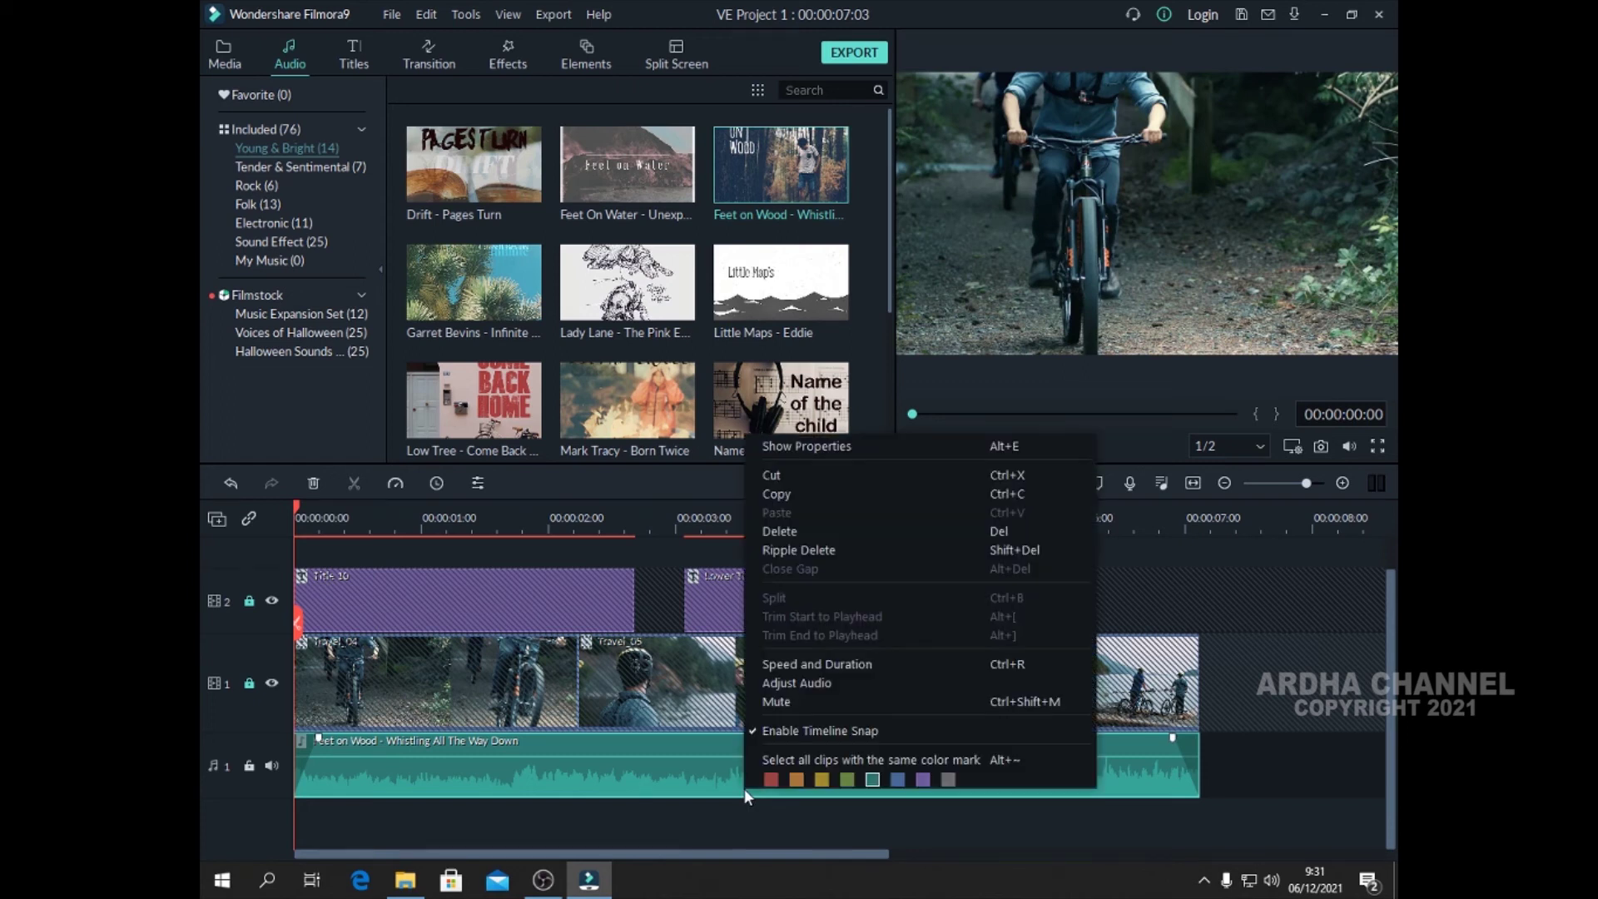
pyautogui.click(788, 684)
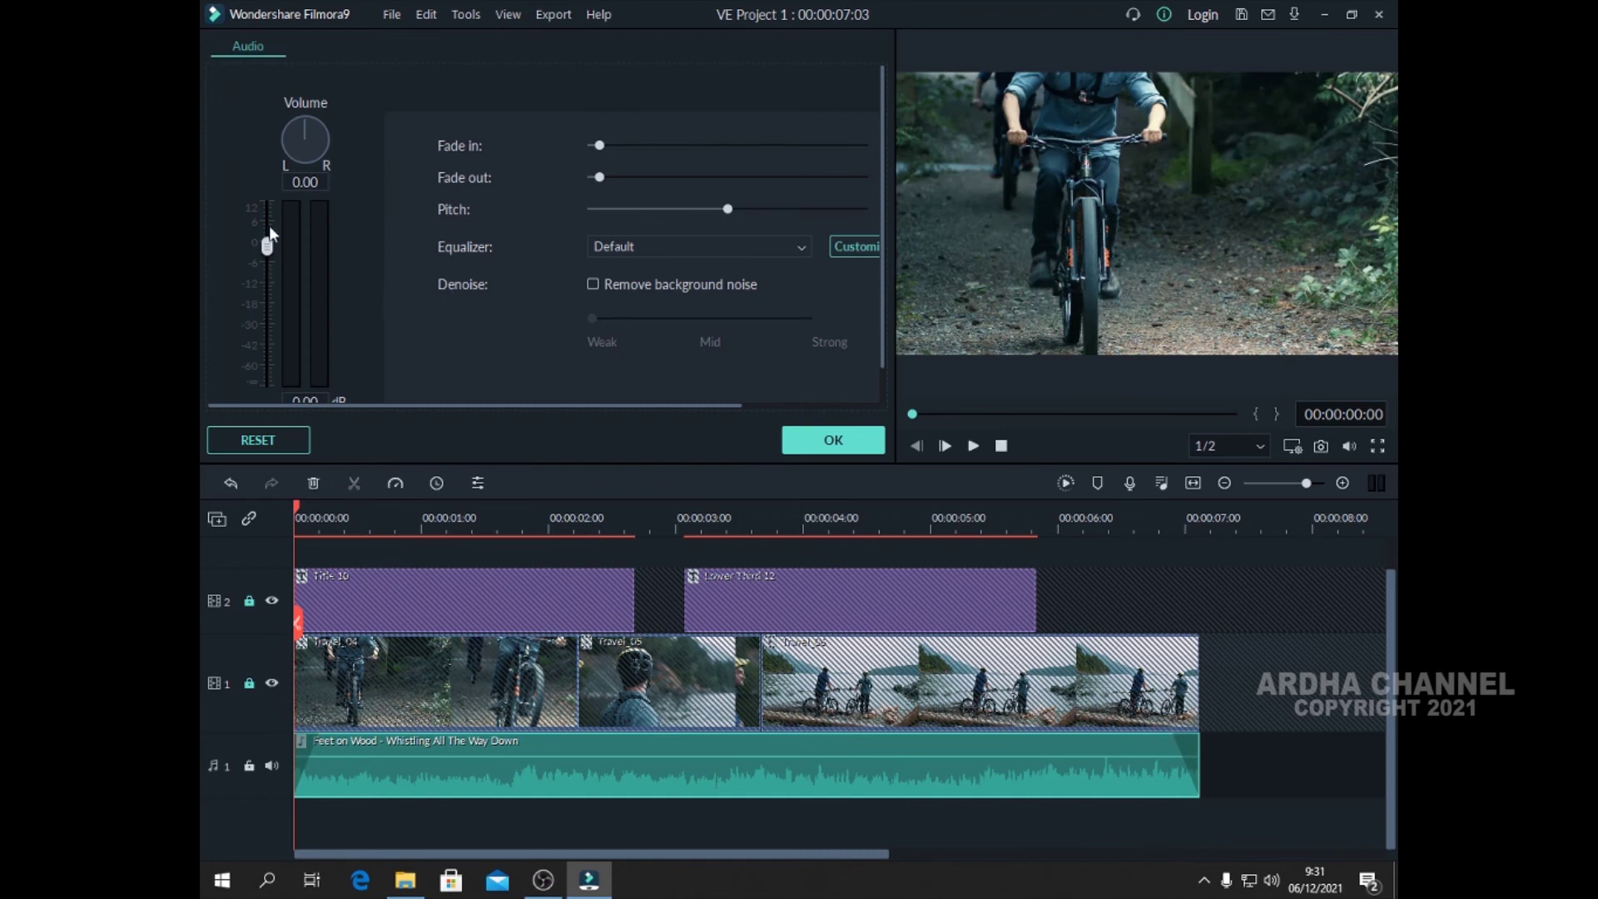
pyautogui.moveTo(268, 245); pyautogui.dragTo(266, 244)
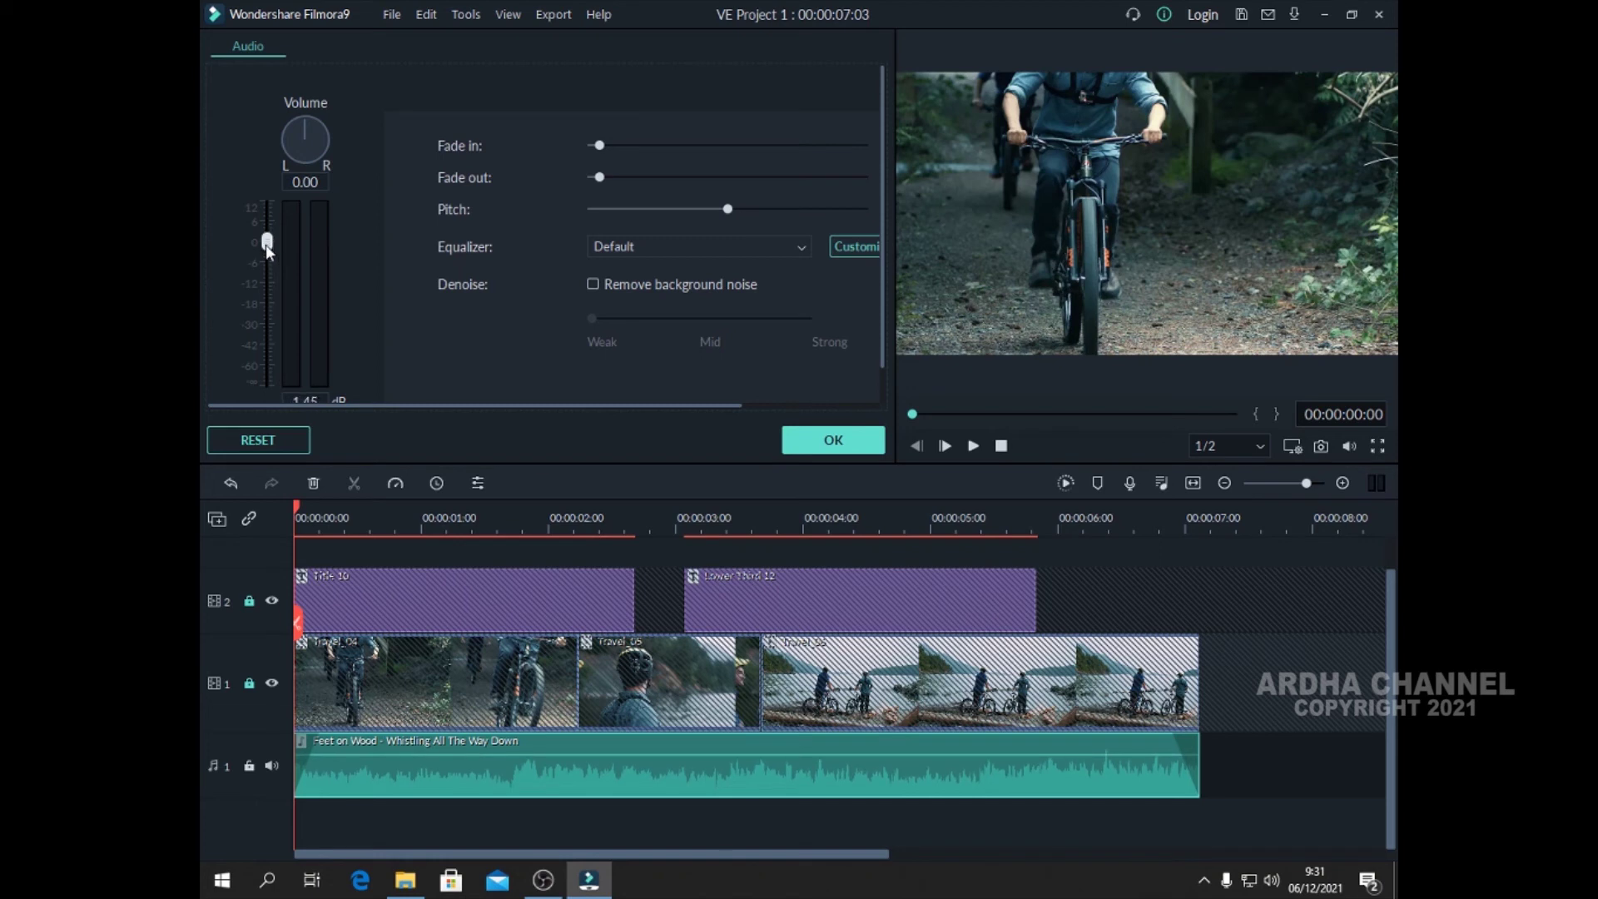
pyautogui.click(835, 435)
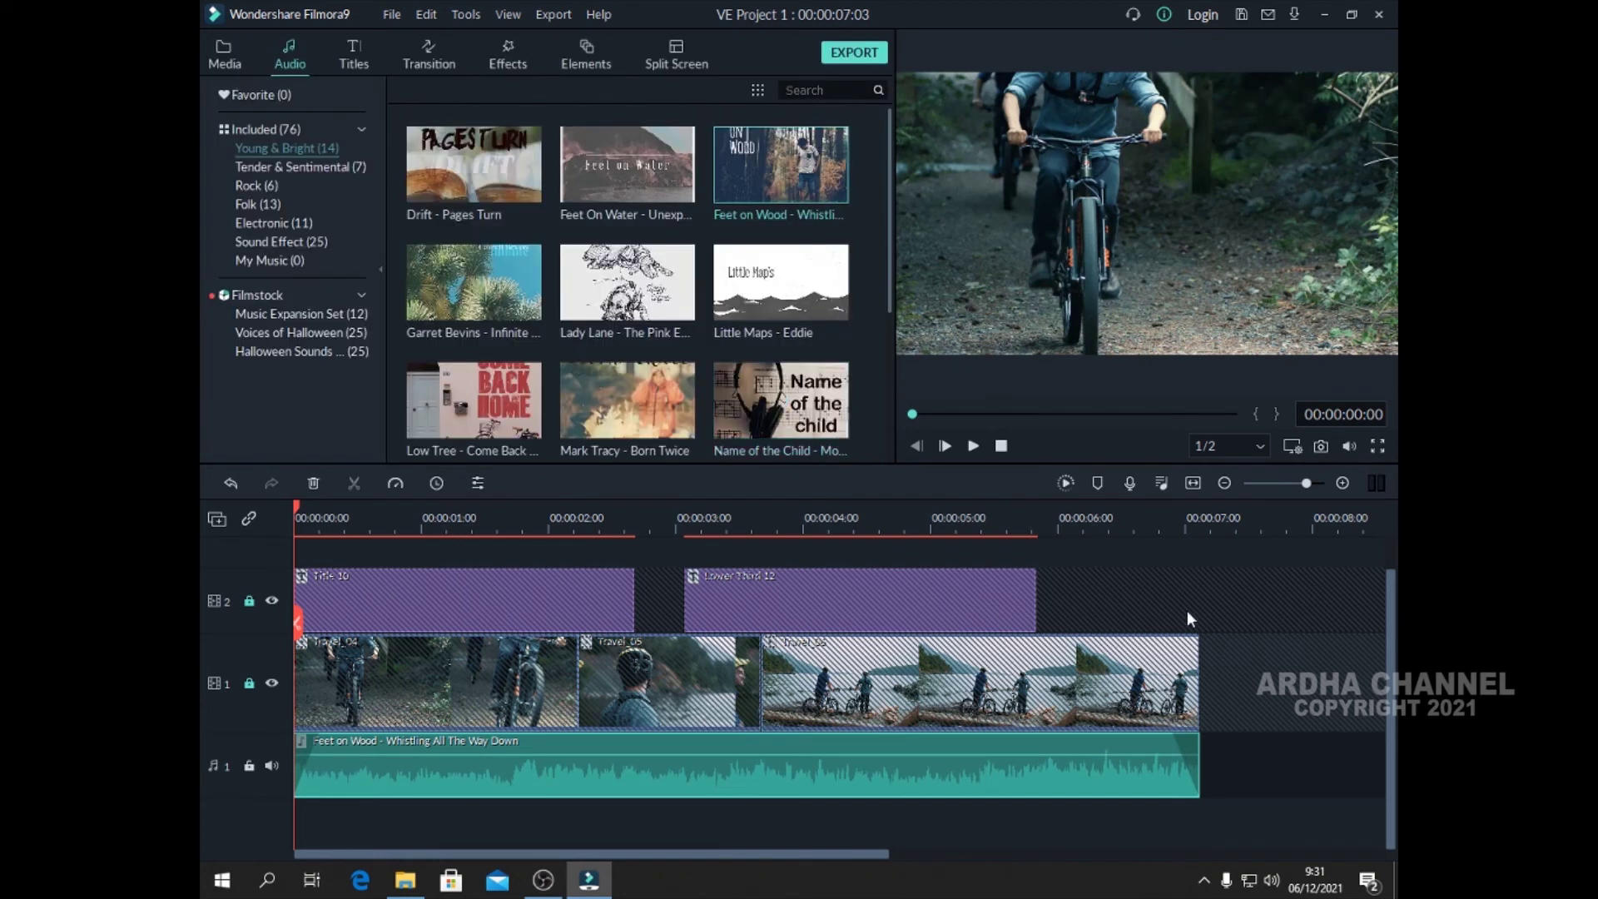
pyautogui.click(972, 444)
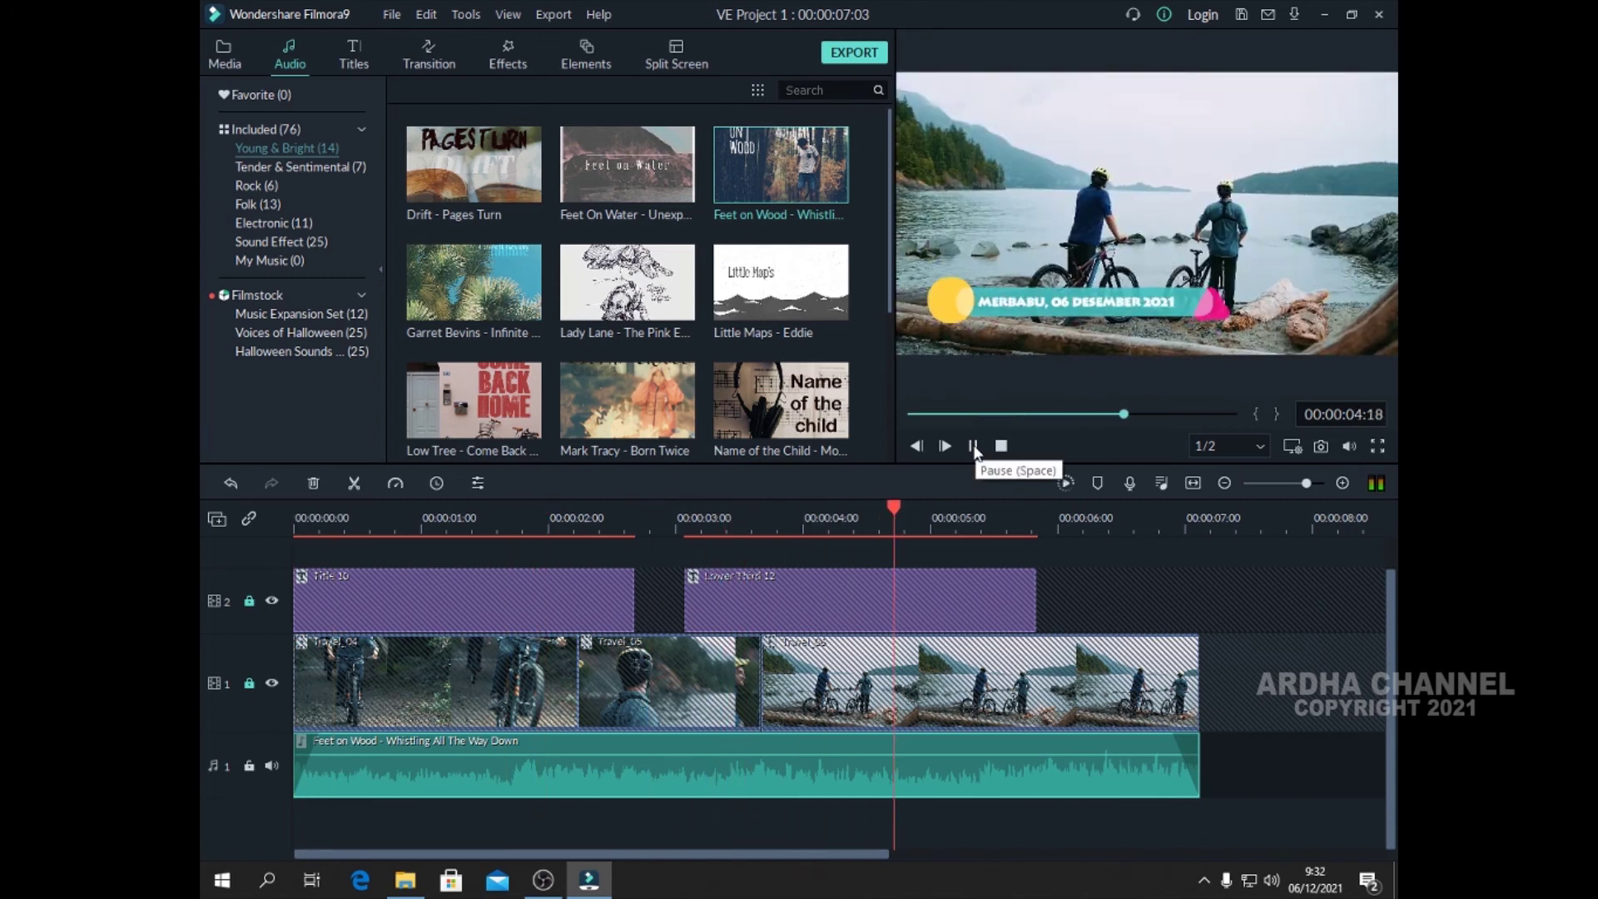
pyautogui.click(972, 444)
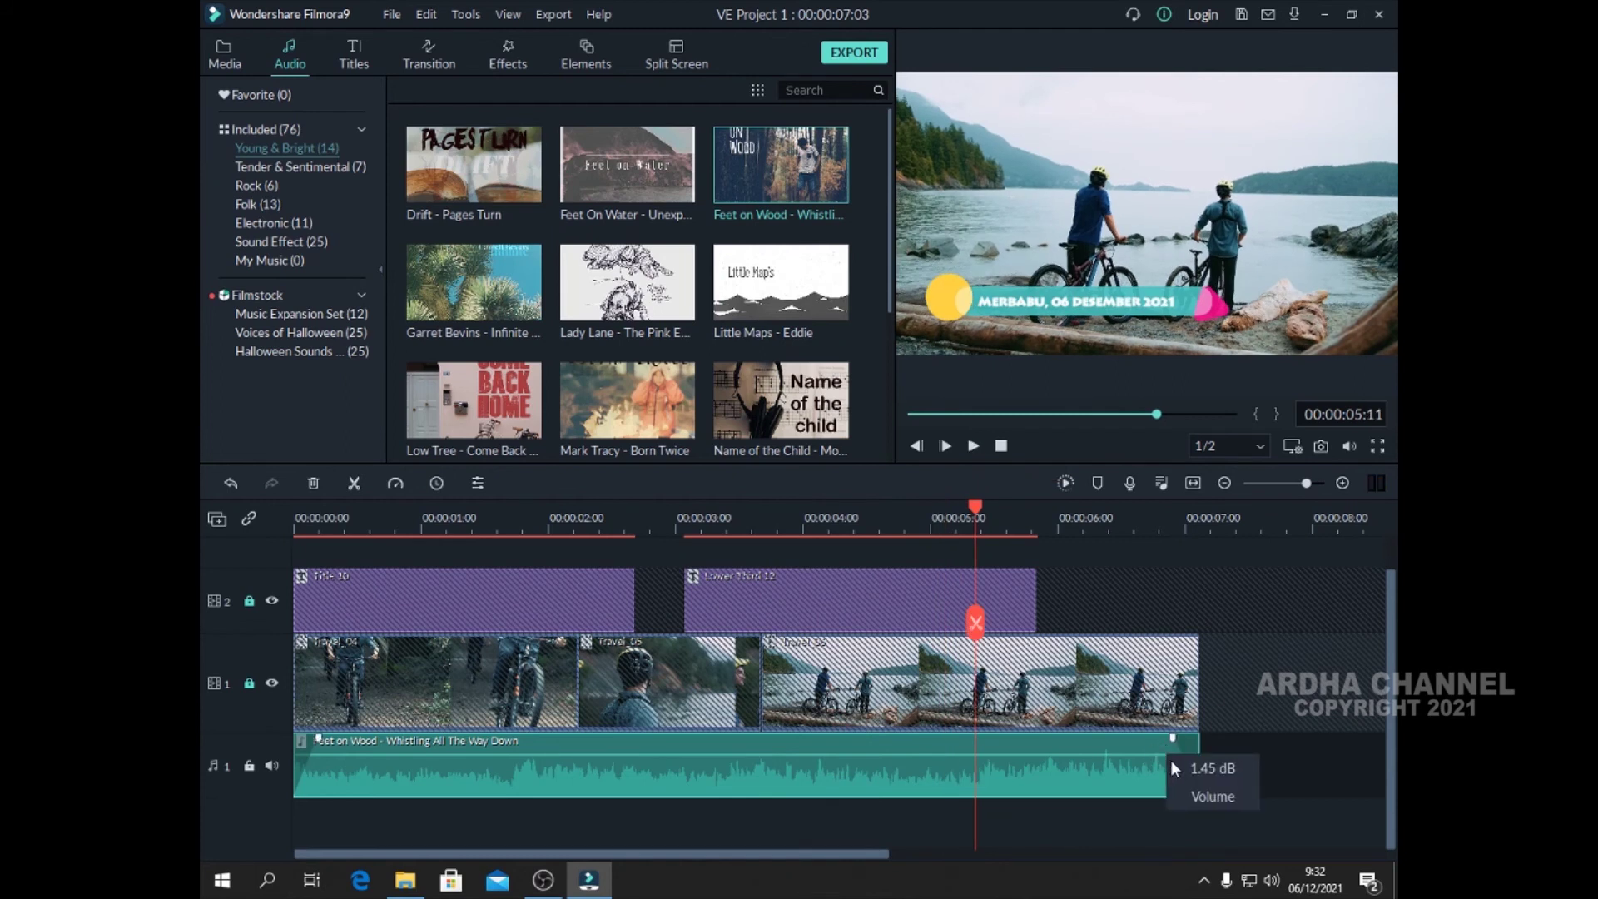
# Lengthen the music's fade-out on the timeline so it starts at 00:00:06:09, and play the remainder to check it.
pyautogui.moveTo(1172, 738); pyautogui.dragTo(1107, 739)
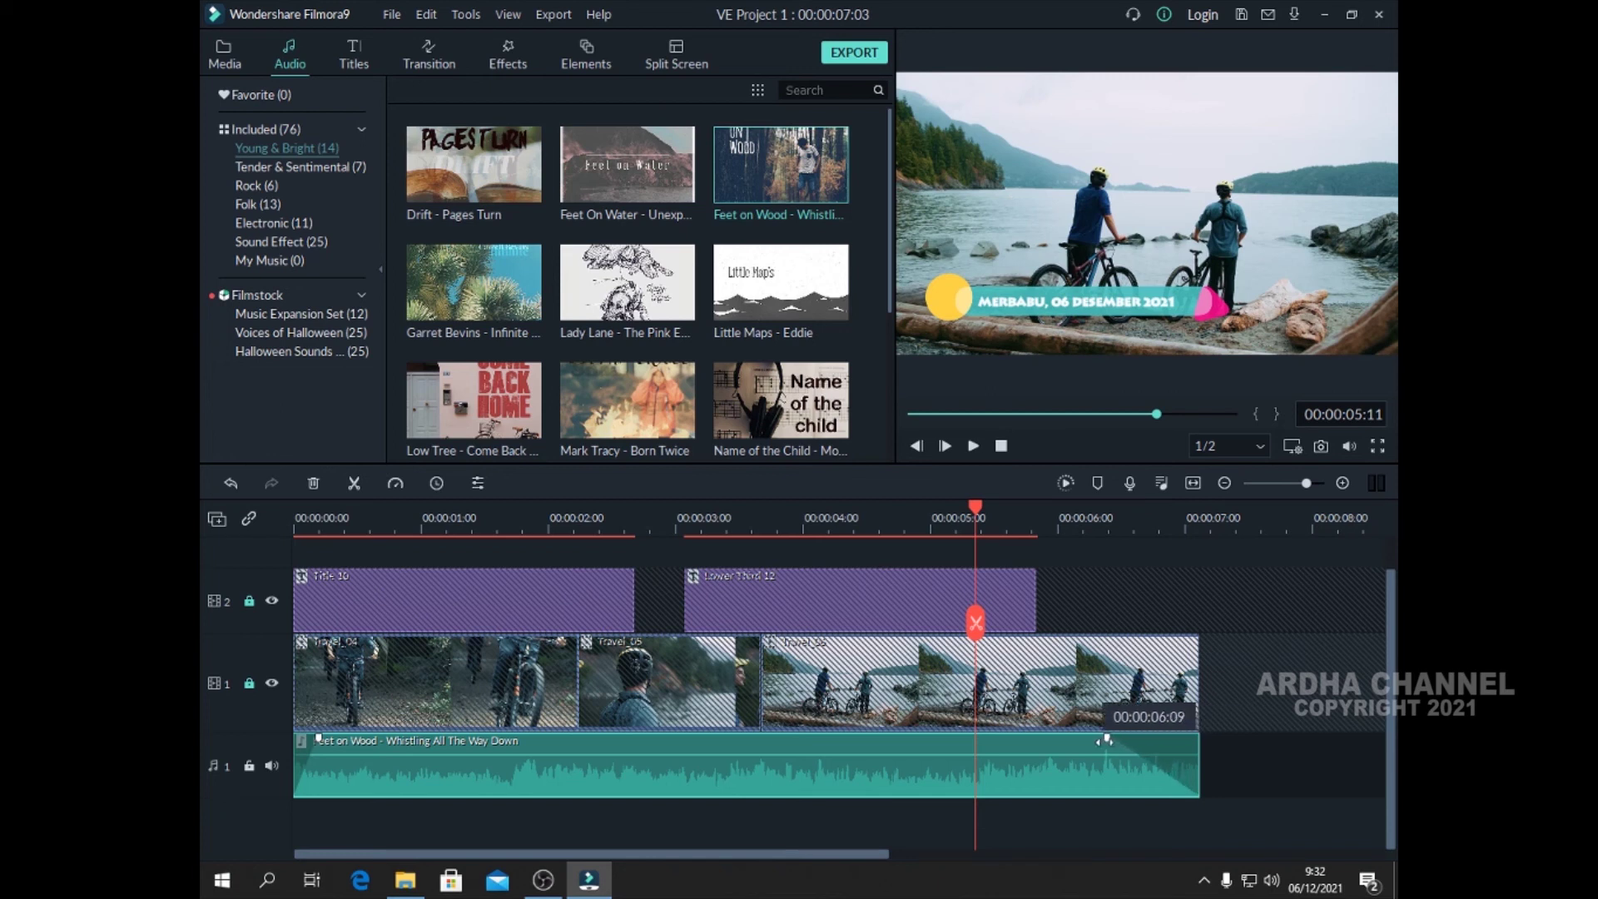
pyautogui.click(970, 447)
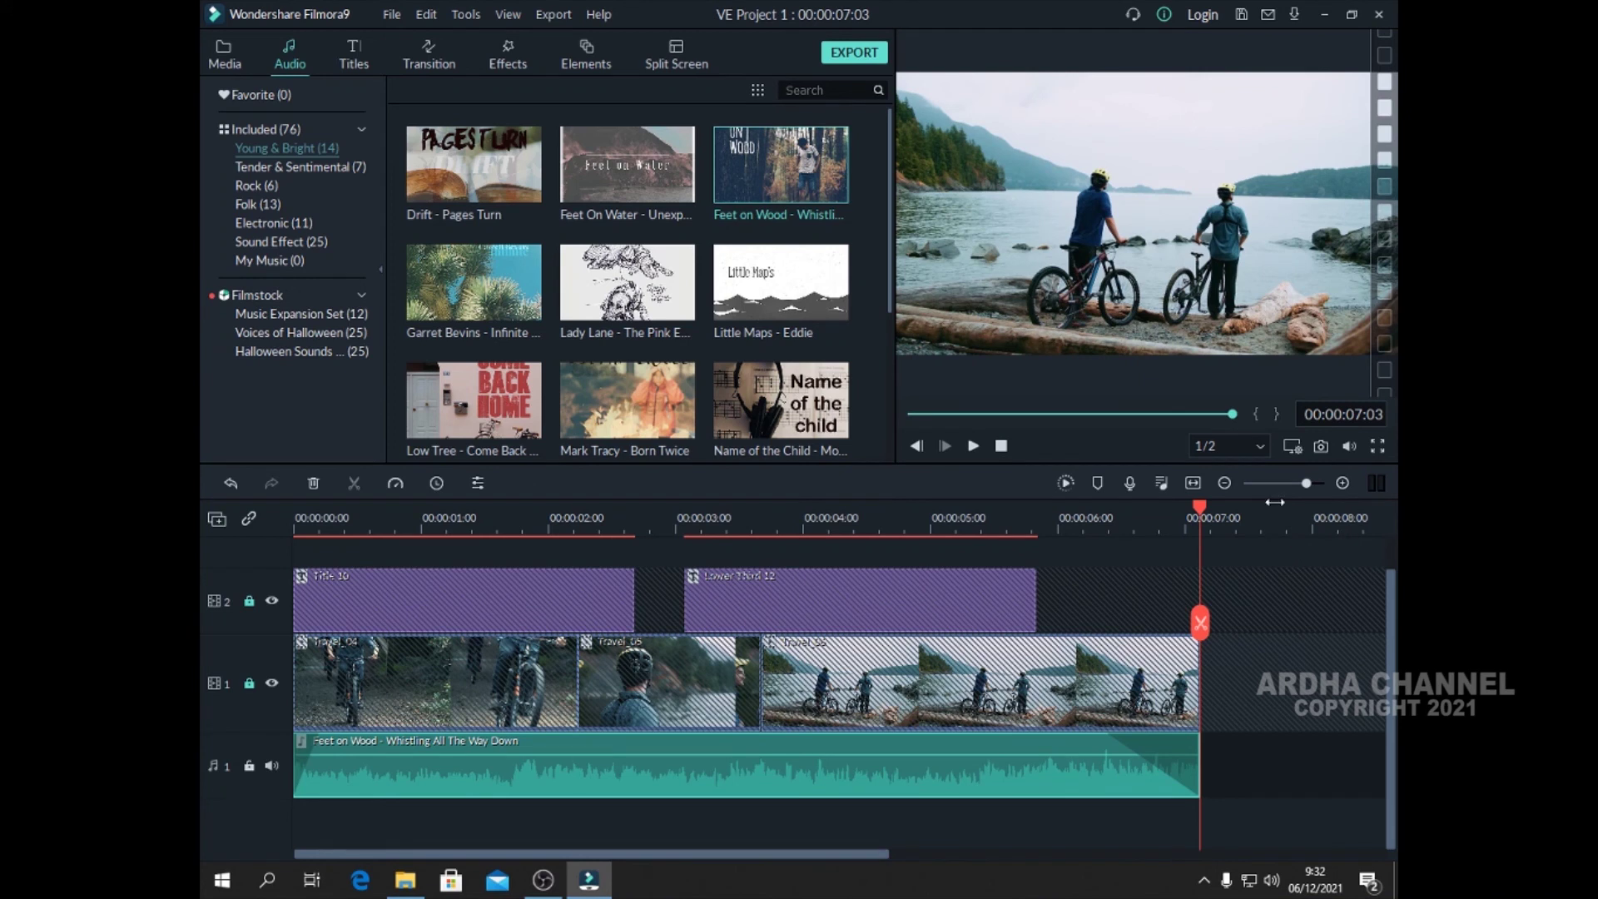
# Lengthen the music's fade-in slightly on the timeline and play the project from the beginning to check it.
pyautogui.moveTo(1201, 503); pyautogui.dragTo(1082, 508)
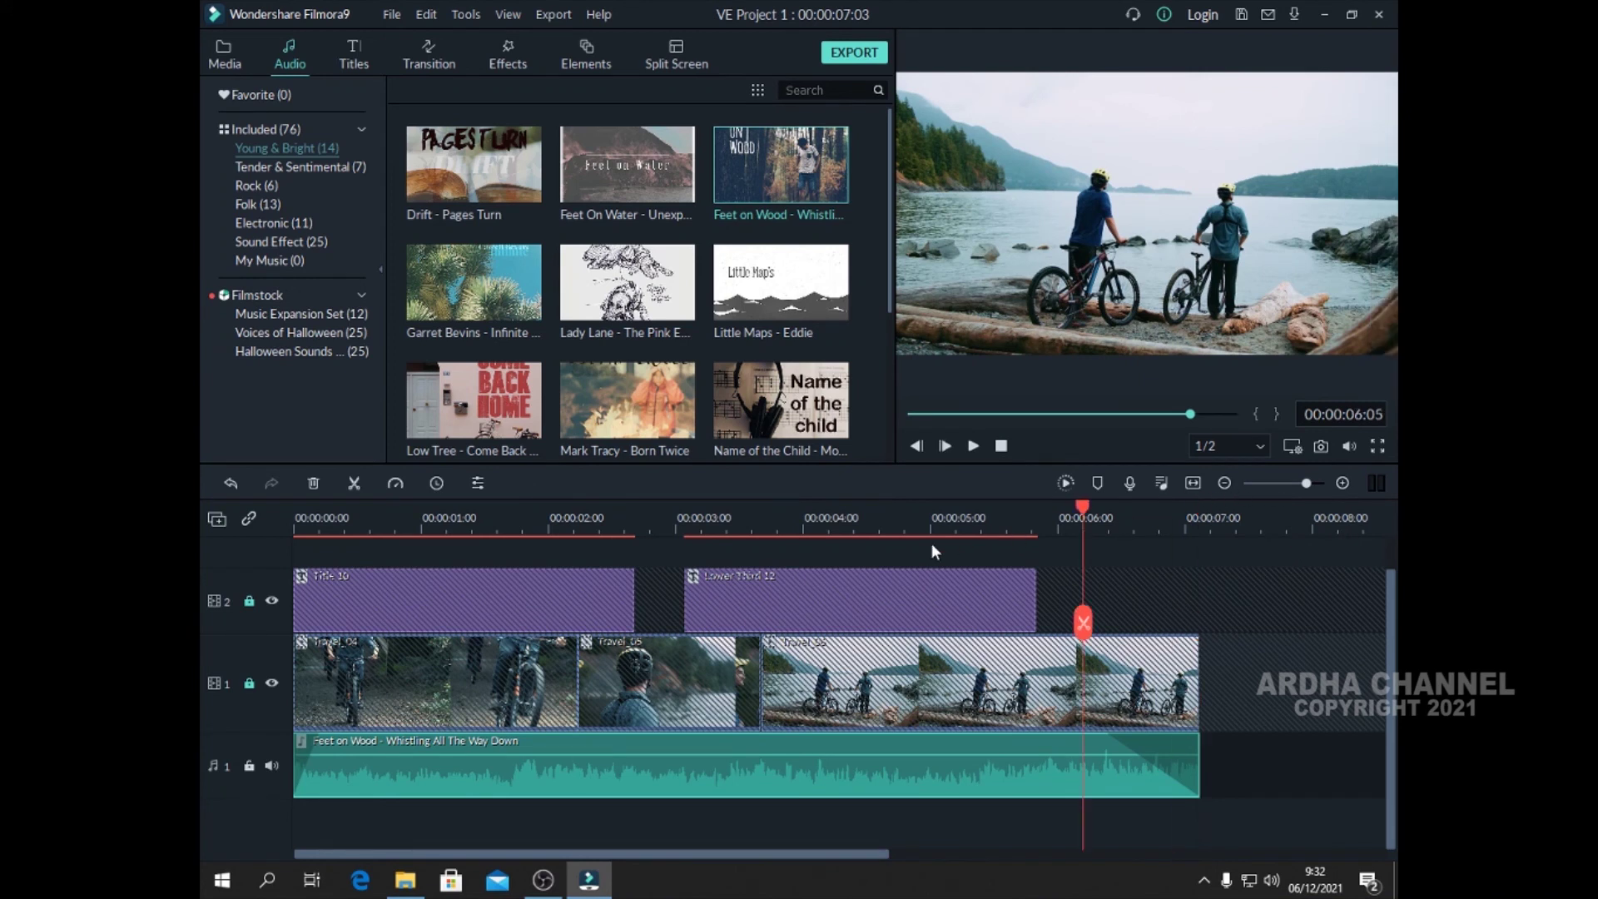
pyautogui.press('Home')
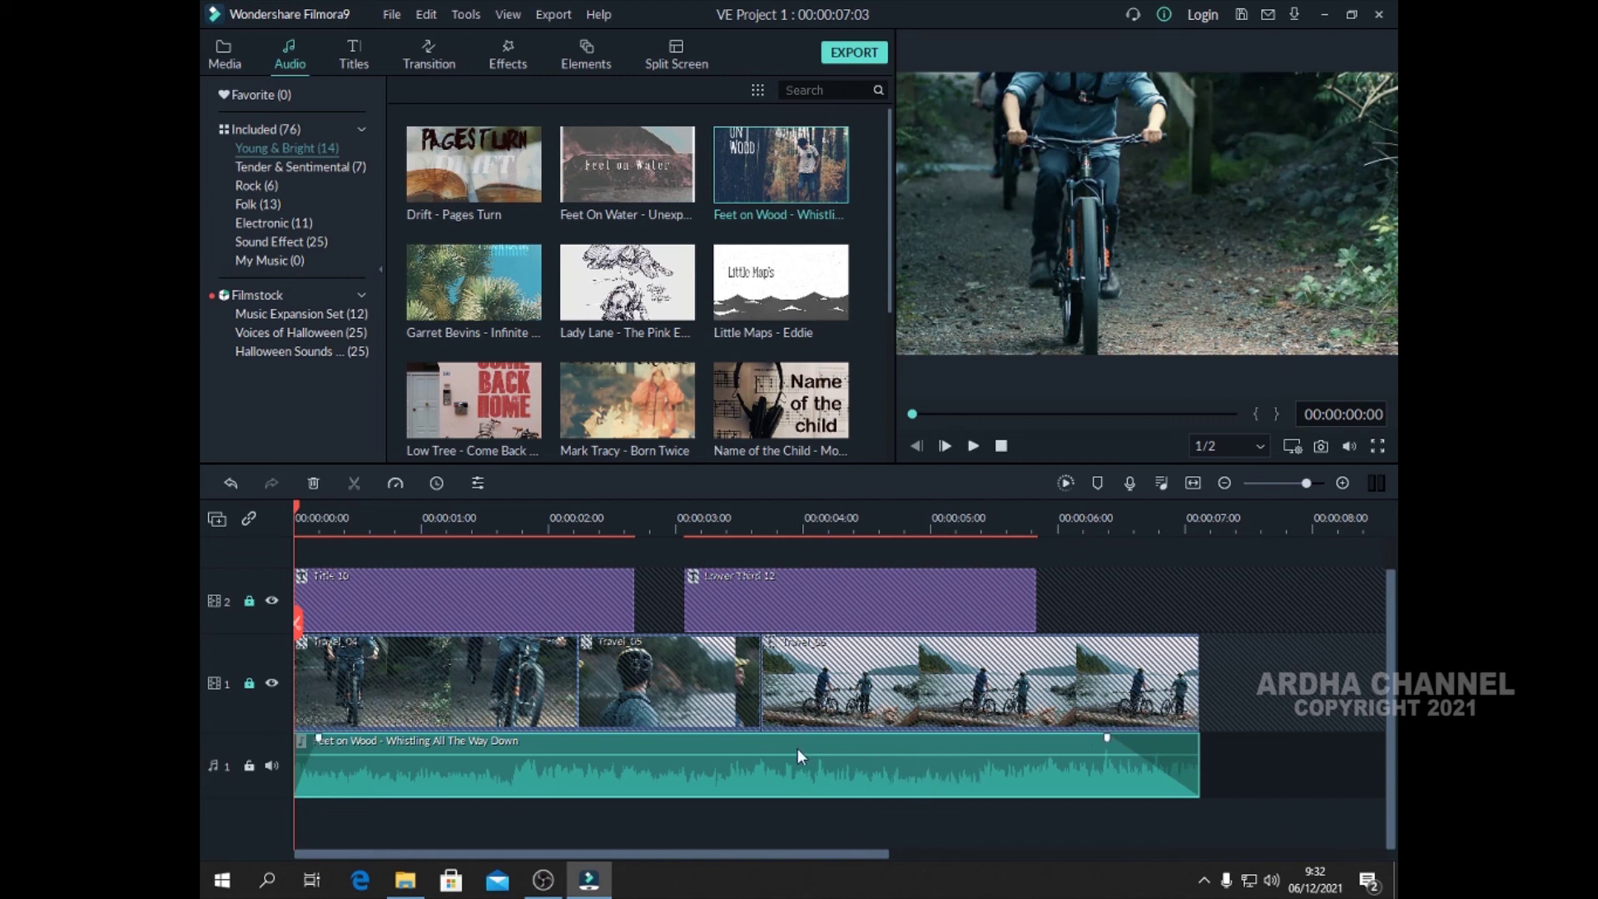
pyautogui.moveTo(324, 737); pyautogui.dragTo(349, 739)
pyautogui.click(971, 448)
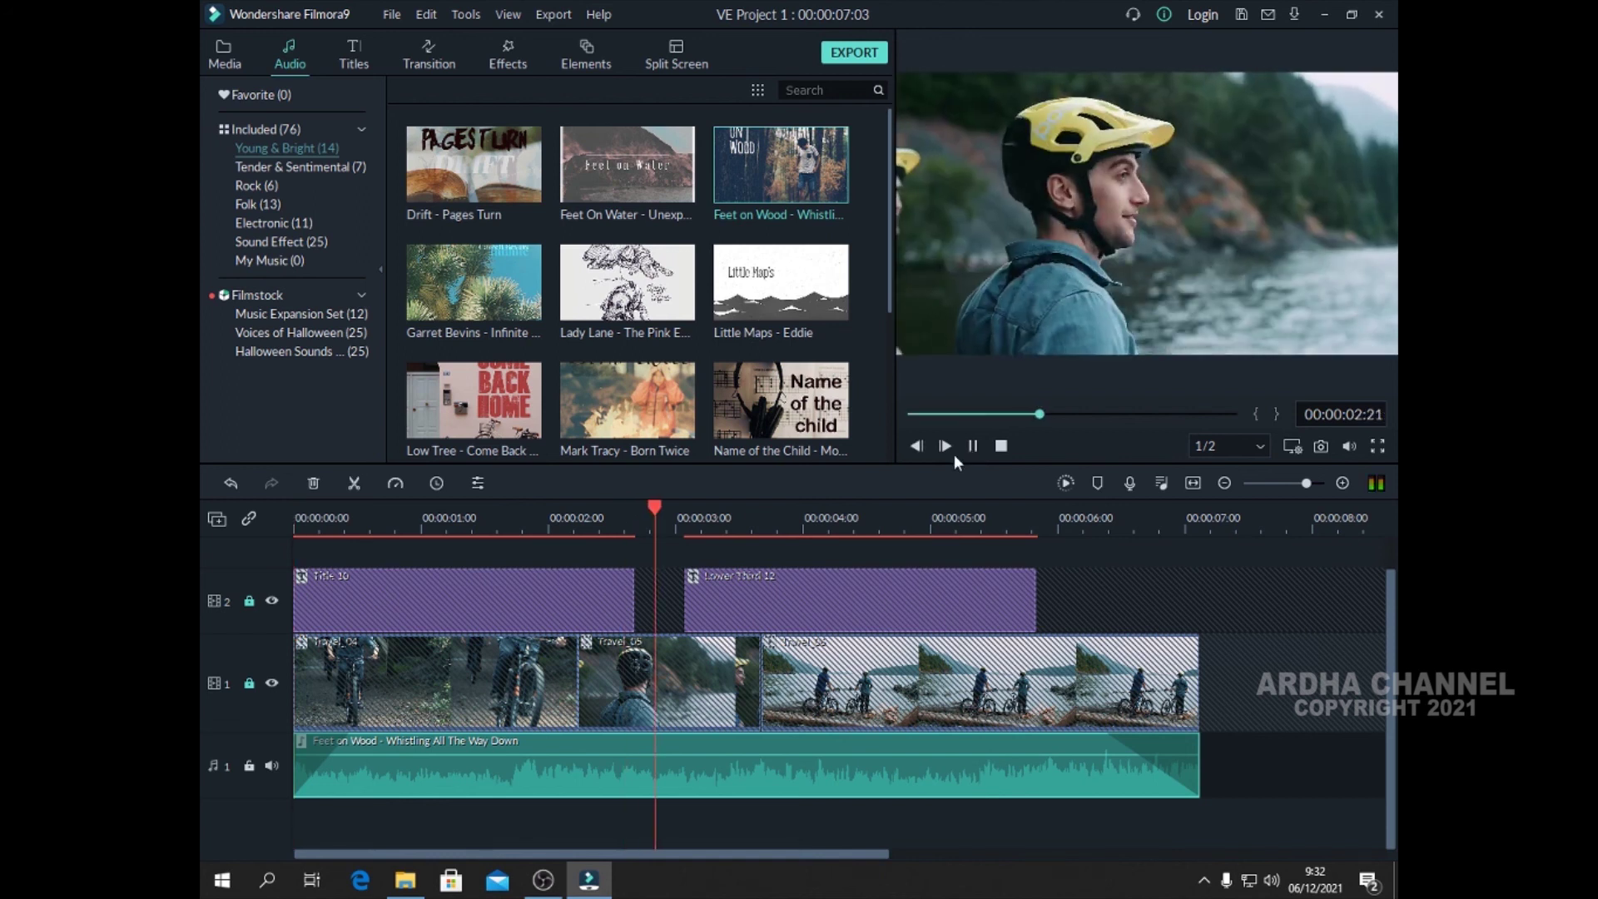